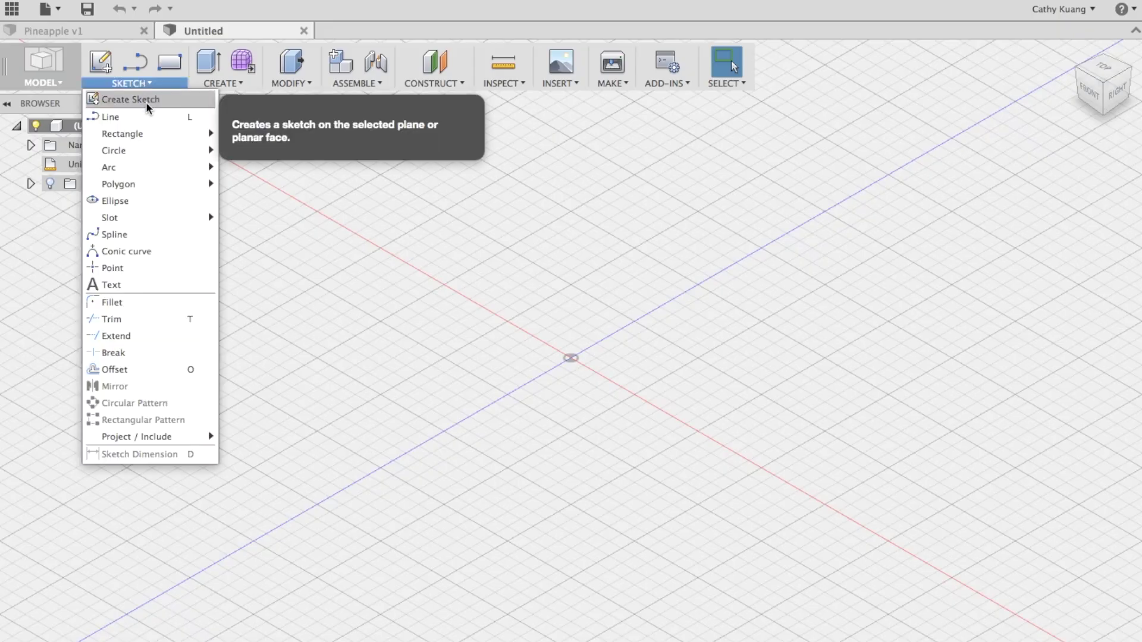
- Create a new sketch on the ground (XZ) origin plane, viewed from the top
left_click(144, 102)
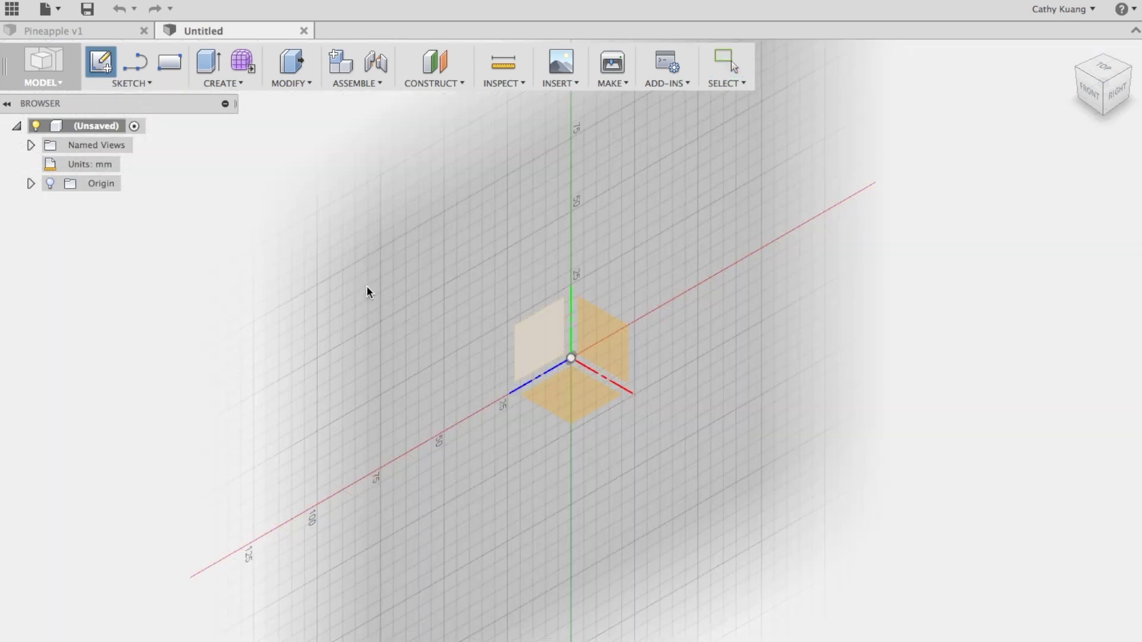
left_click(574, 389)
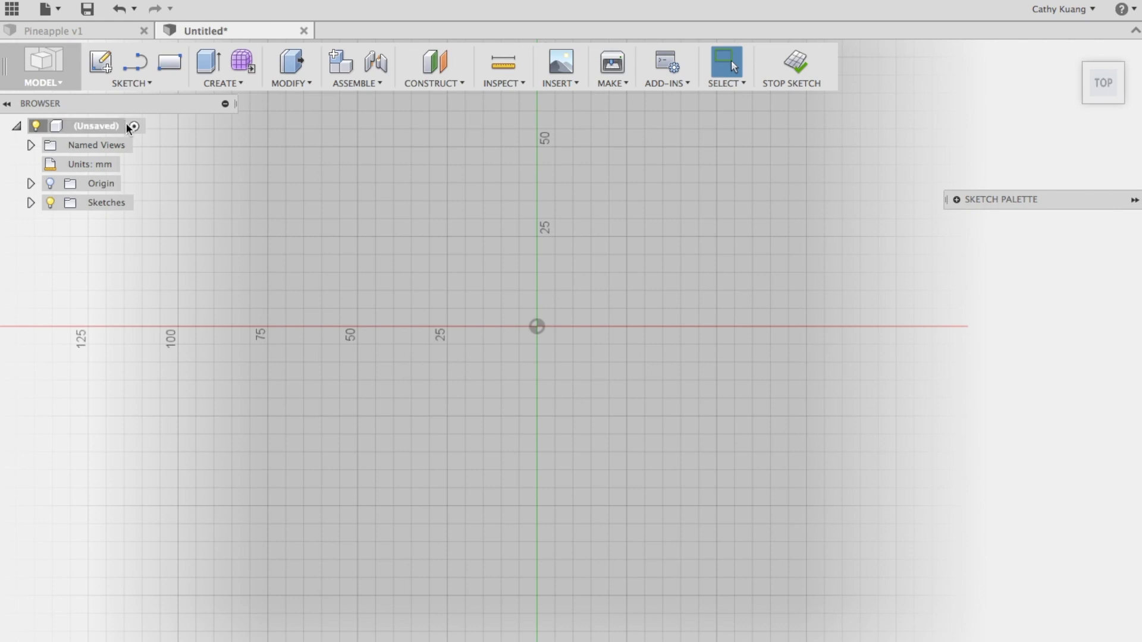
- Draw a spline from the bottom of the vertical axis around to just right of the origin
left_click(125, 83)
left_click(120, 233)
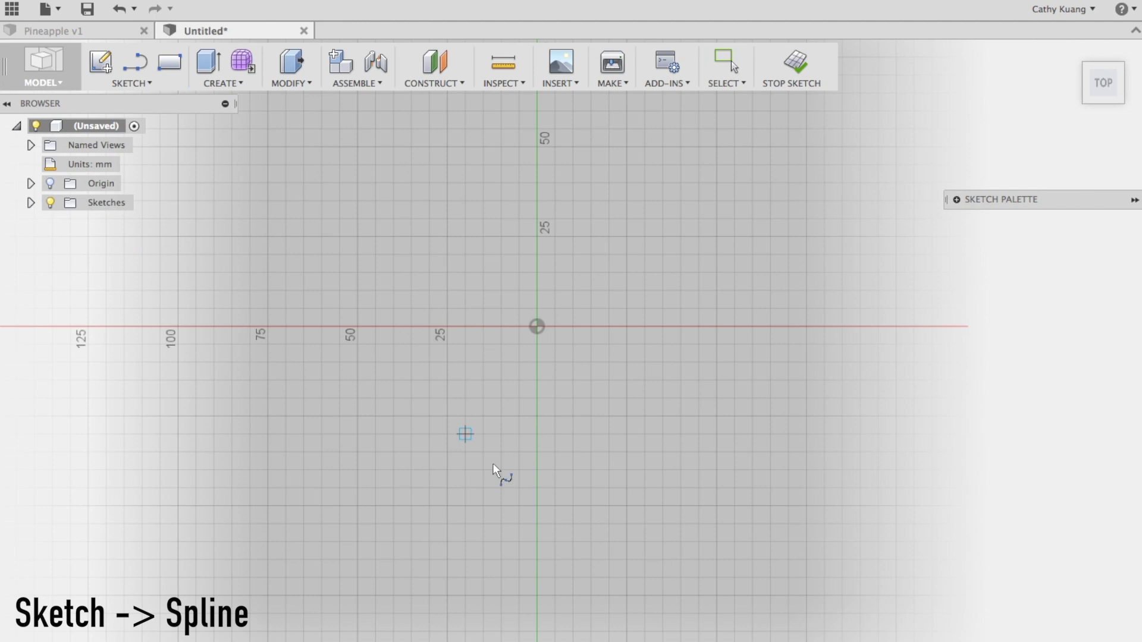
left_click(536, 505)
left_click(627, 488)
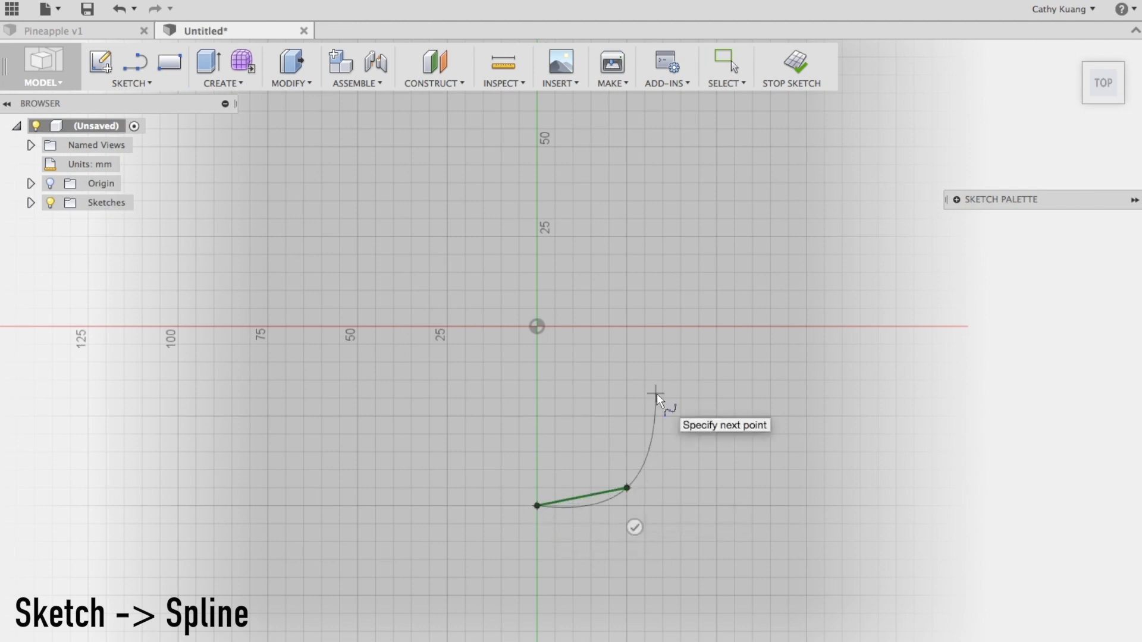
left_click(625, 361)
double_click(591, 326)
key("Escape")
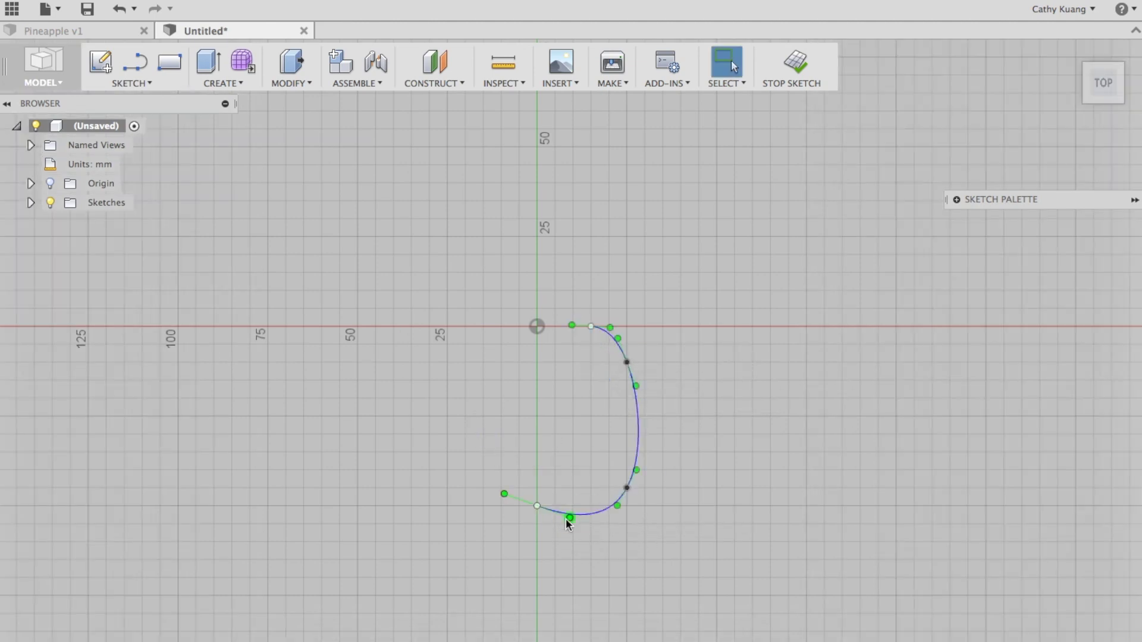
- Drag the spline's fit points to refine the pineapple body curve
left_click_drag(627, 488, 625, 452)
left_click_drag(591, 326, 575, 325)
left_click_drag(627, 362, 609, 361)
left_click_drag(611, 452, 601, 479)
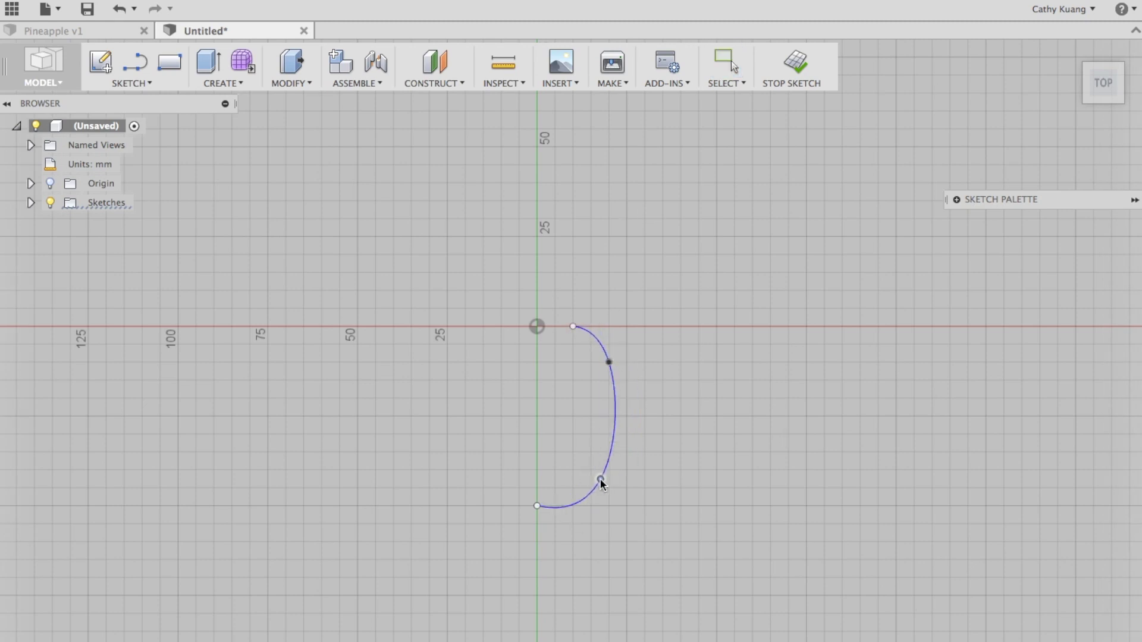
left_click(136, 83)
- Draw a spline from the body's top end forming the first two crown leaves
left_click(140, 233)
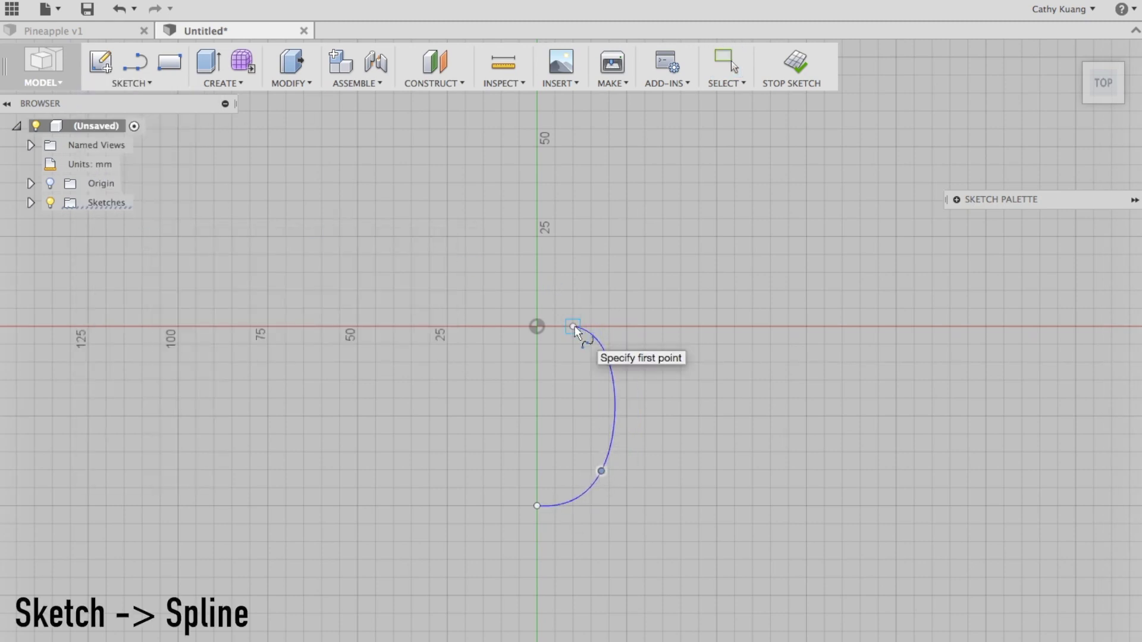
left_click(608, 361)
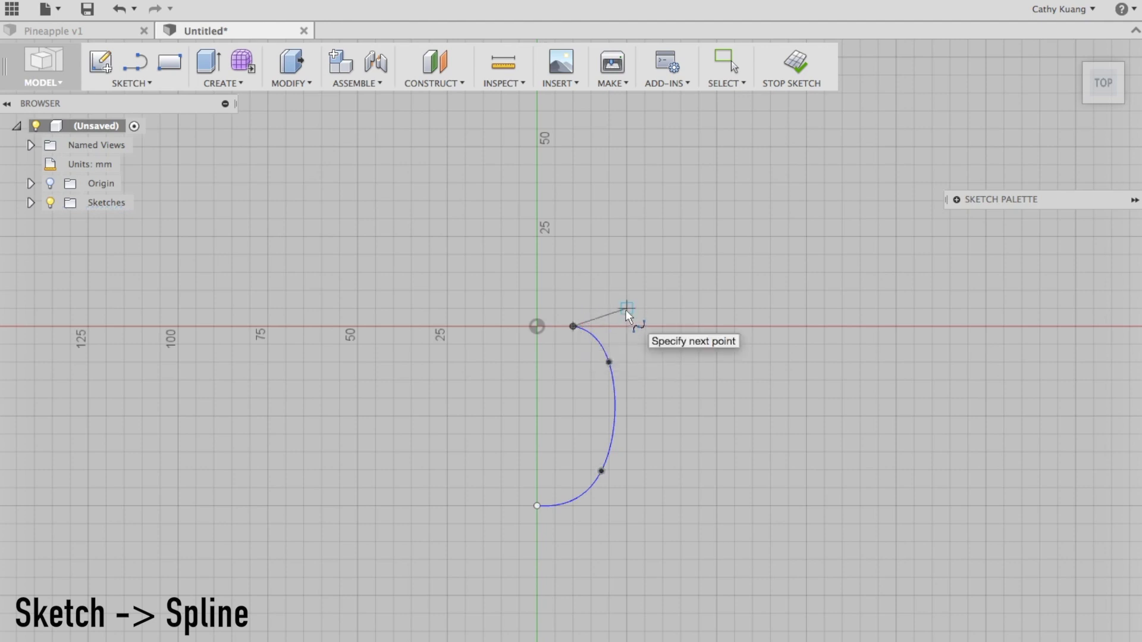
left_click(626, 308)
left_click(656, 313)
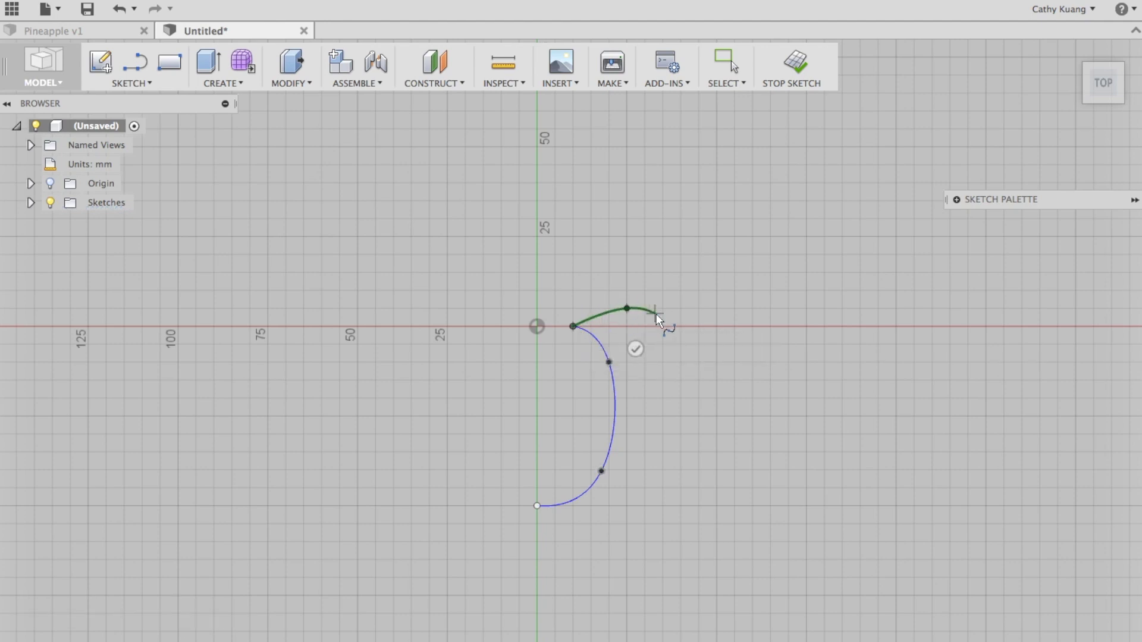
left_click(627, 290)
left_click(572, 309)
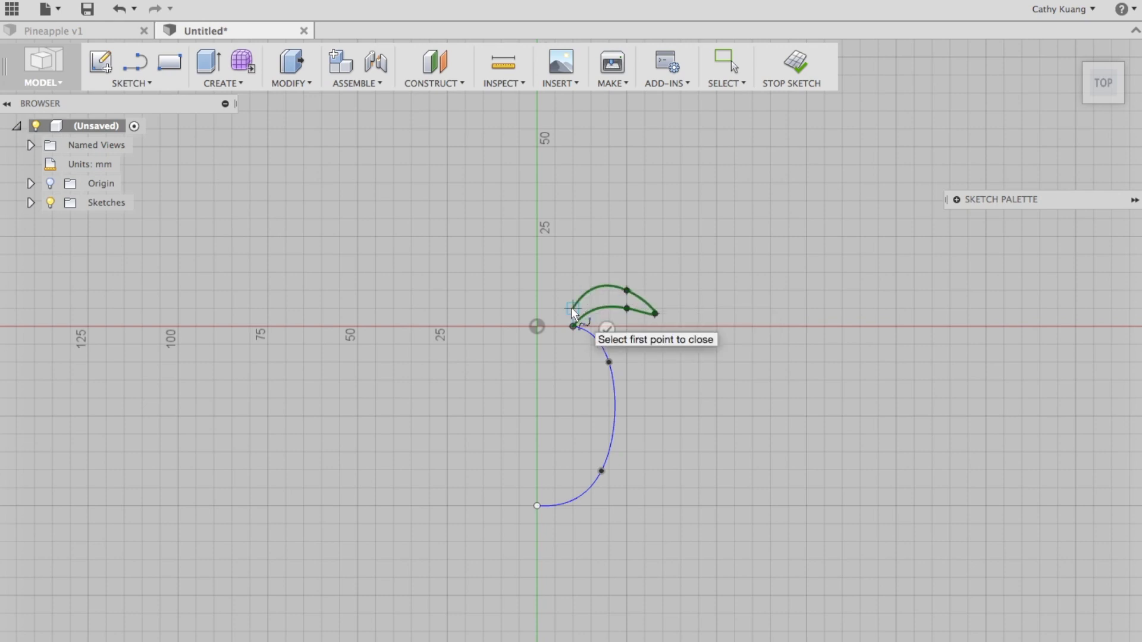
left_click(590, 272)
left_click(627, 255)
left_click(652, 257)
left_click(573, 265)
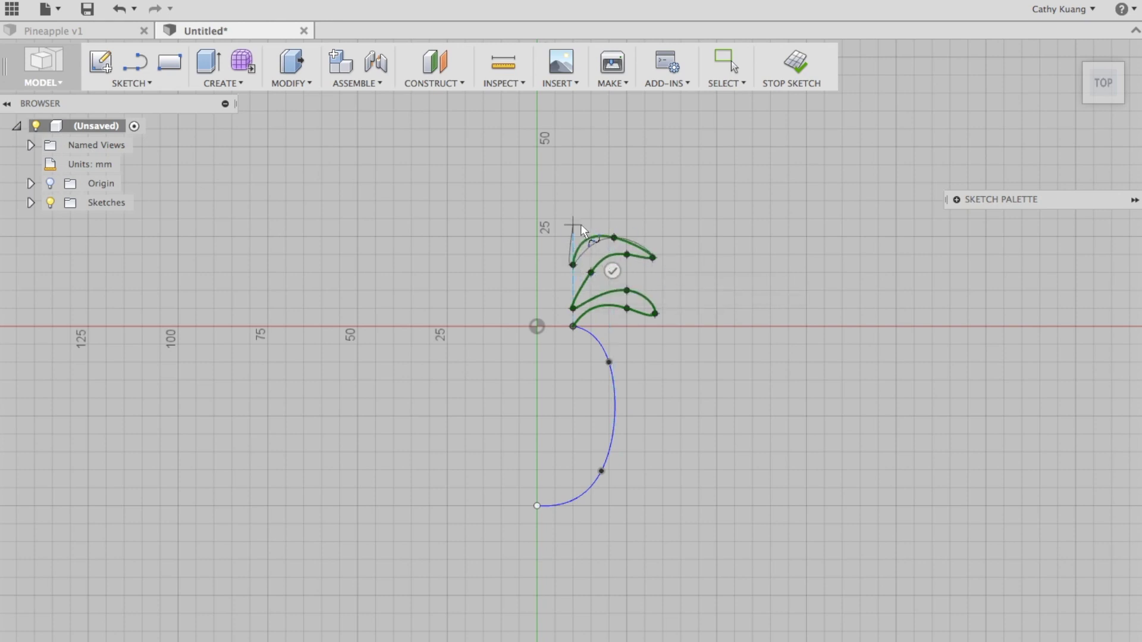
- Continue the spline into the upper leaves, ending on the vertical axis
left_click(581, 223)
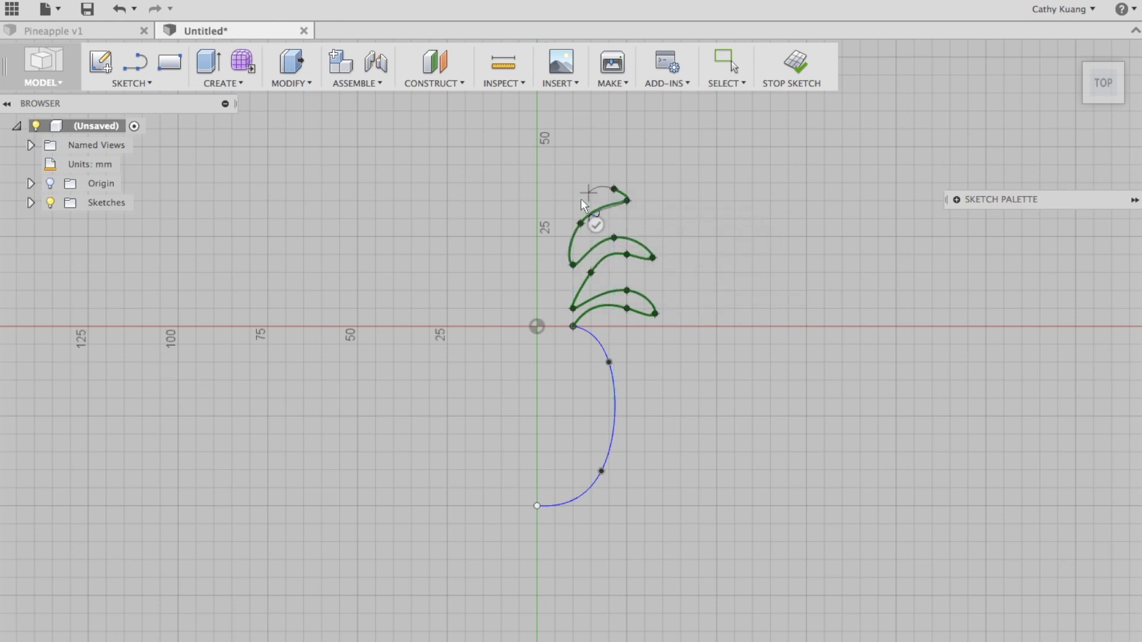
left_click(555, 218)
left_click(572, 174)
left_click(608, 147)
left_click(572, 147)
left_click(537, 183)
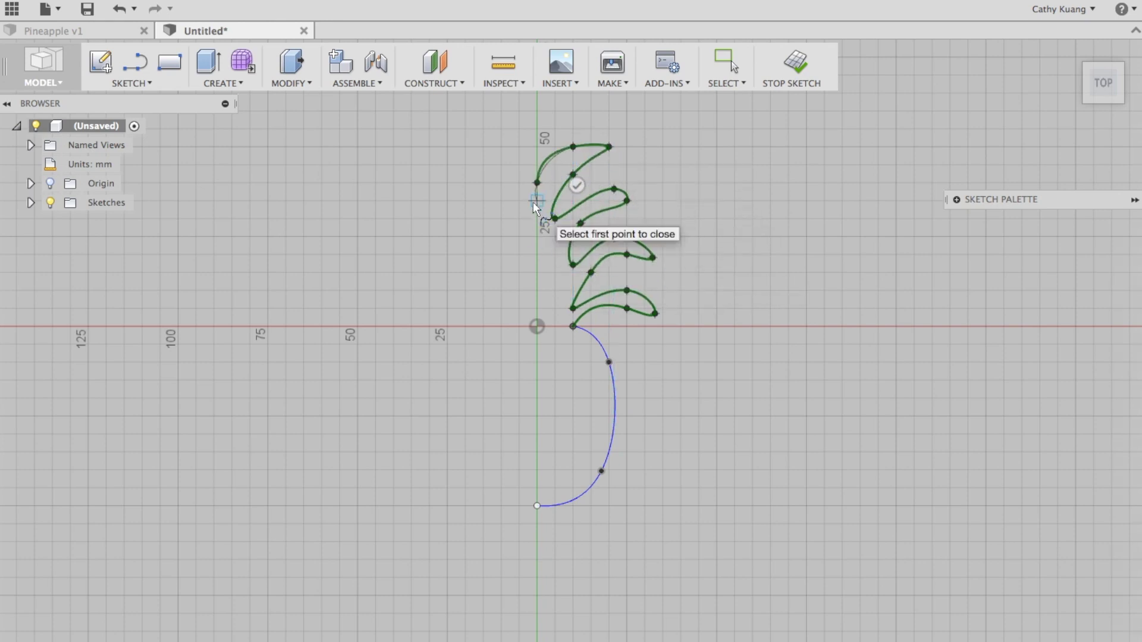
left_click(577, 186)
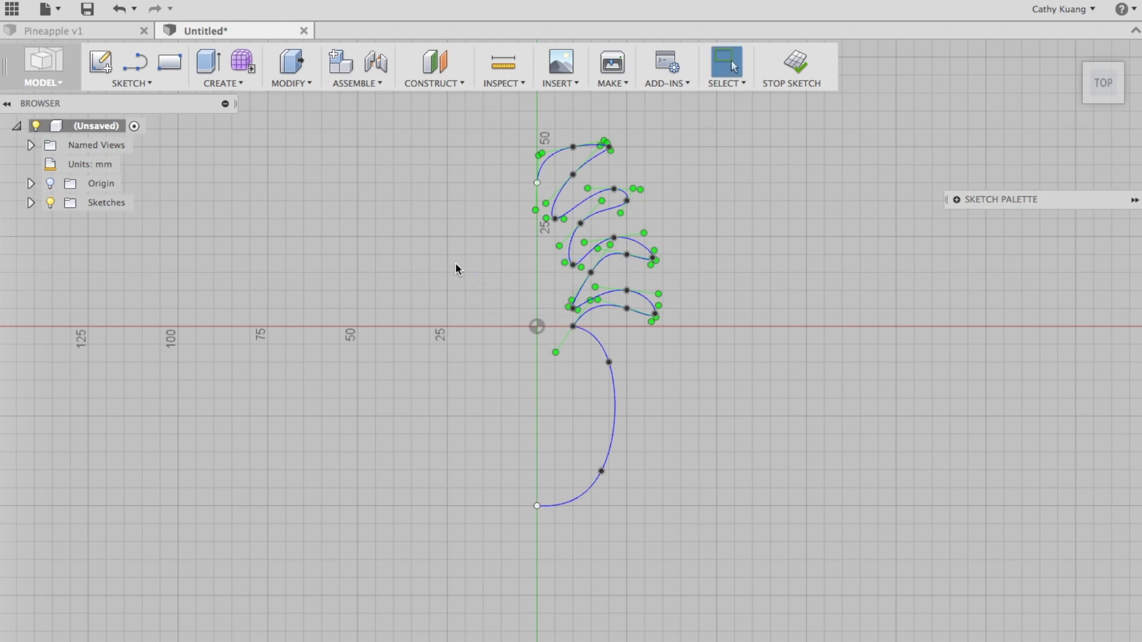
- Drag the crown leaves' tips and inner points into narrower, pointed spikes
left_click_drag(627, 308, 662, 308)
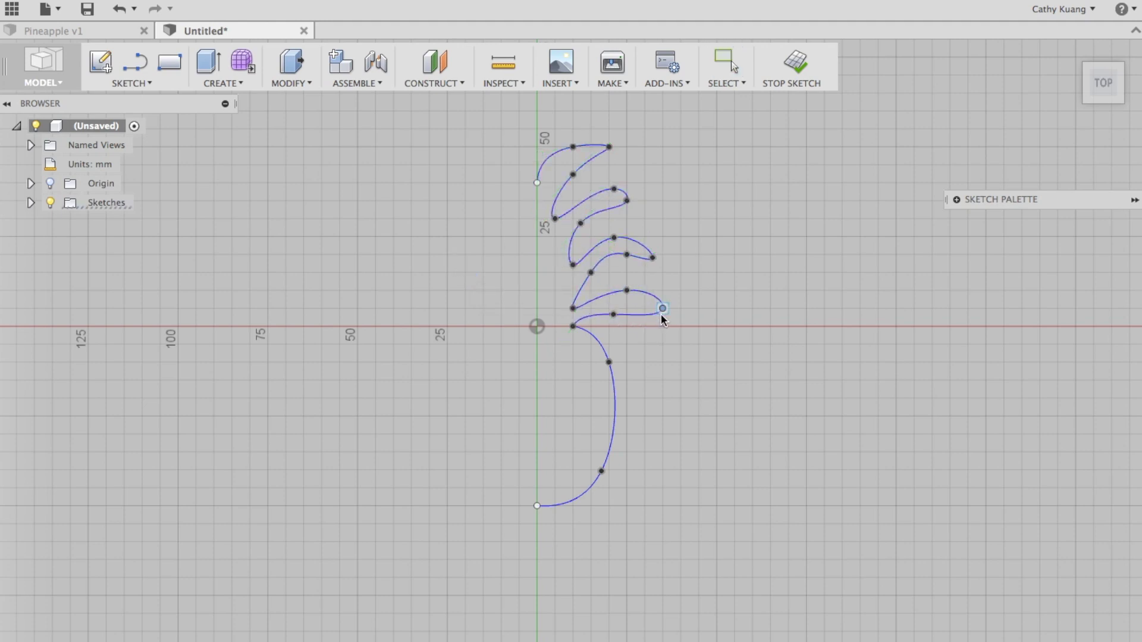
mouse_move(627, 255)
left_mouse_down()
mouse_move(590, 256)
mouse_move(586, 280)
left_mouse_up()
mouse_move(626, 201)
left_mouse_down()
mouse_move(637, 187)
mouse_move(584, 195)
left_mouse_up()
mouse_move(573, 147)
left_mouse_down()
mouse_move(555, 147)
mouse_move(591, 111)
left_mouse_up()
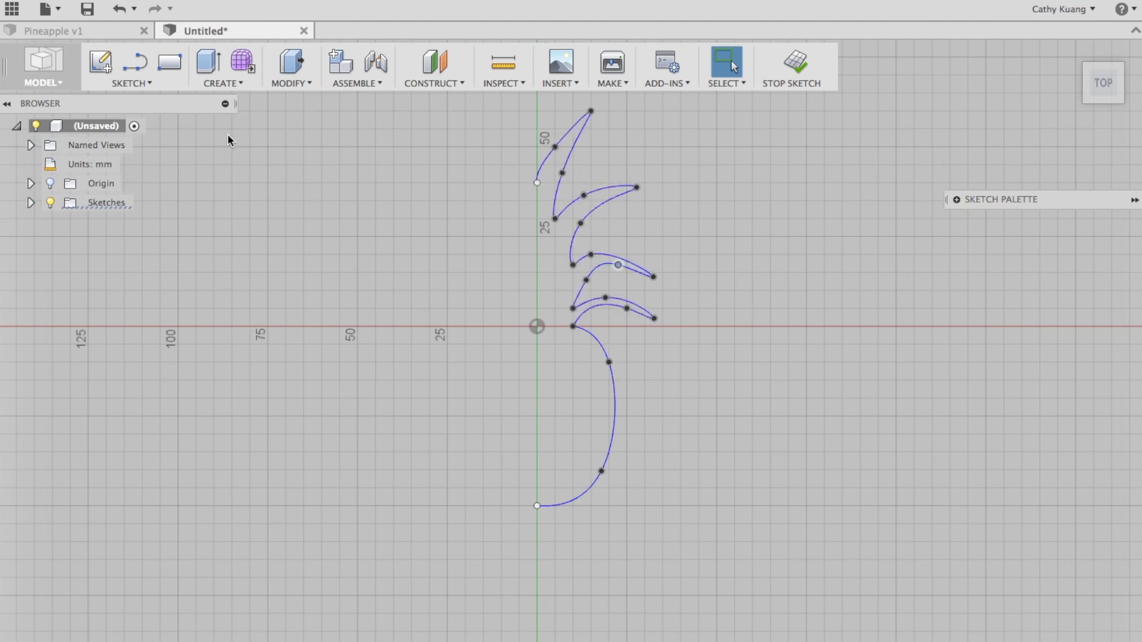
left_click(127, 84)
- Draw a 70 mm vertical line along the axis closing the profile, and make it construction
left_click(119, 120)
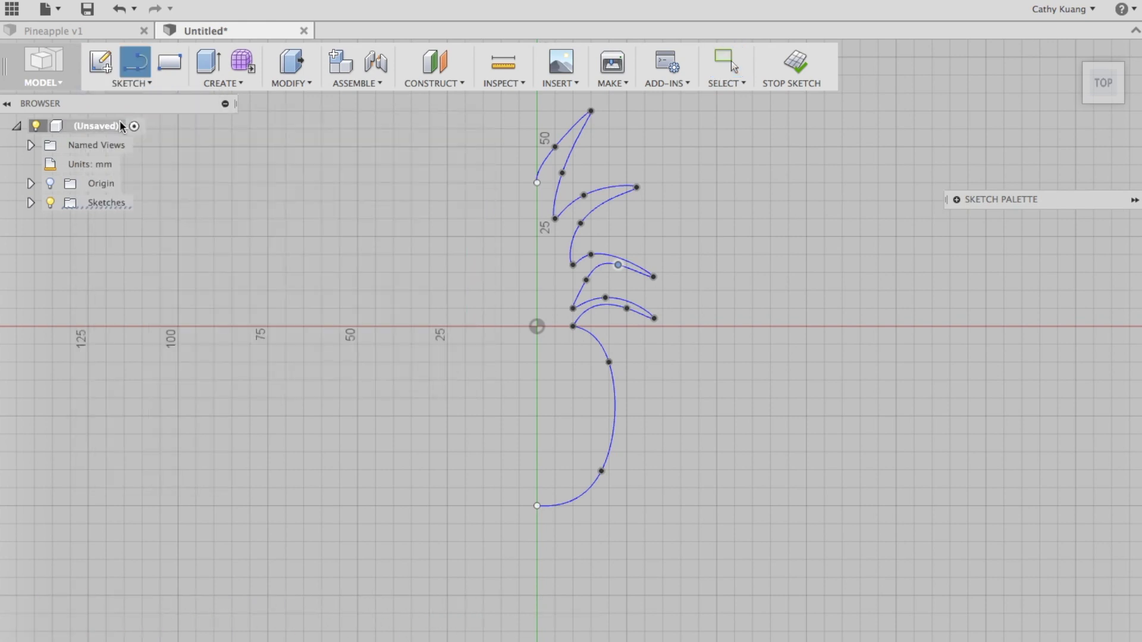
left_click(537, 183)
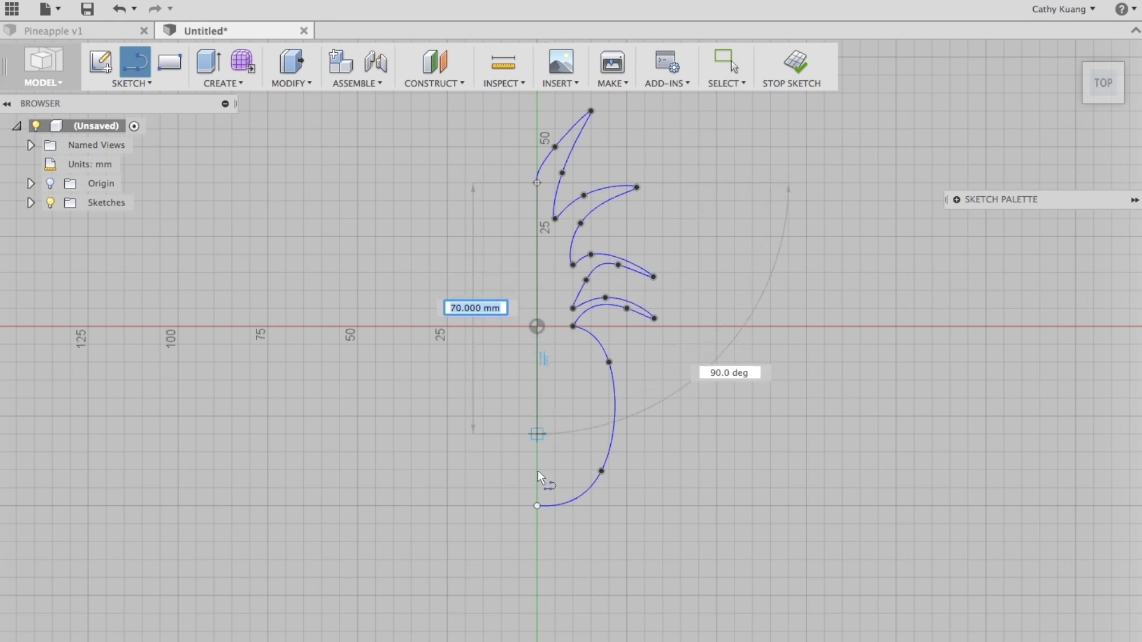
left_click(536, 505)
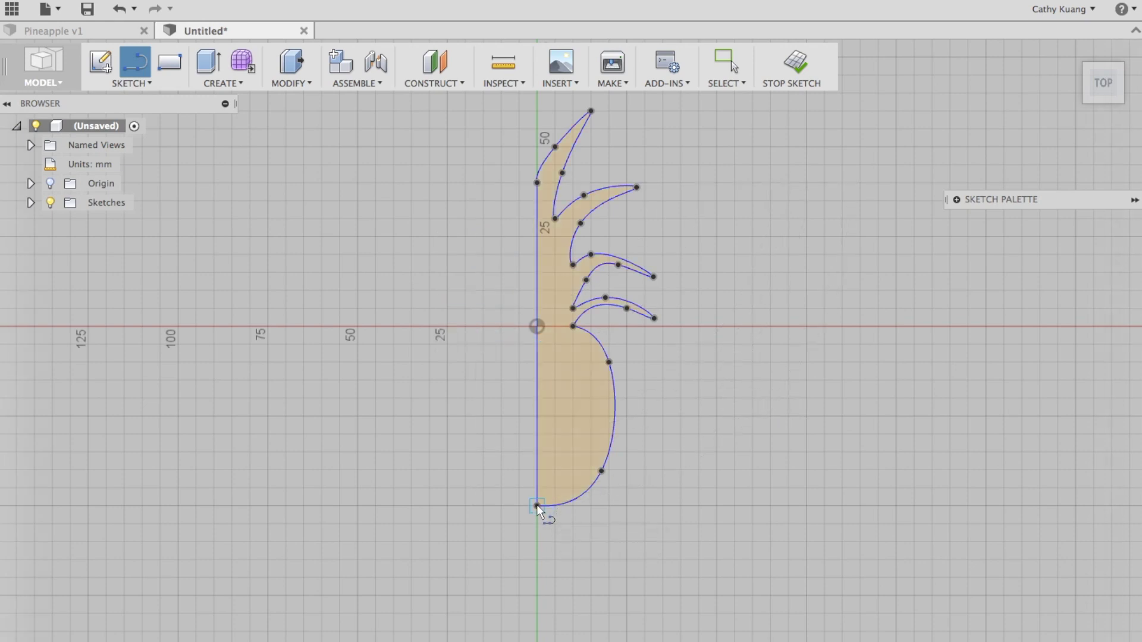
key("Escape")
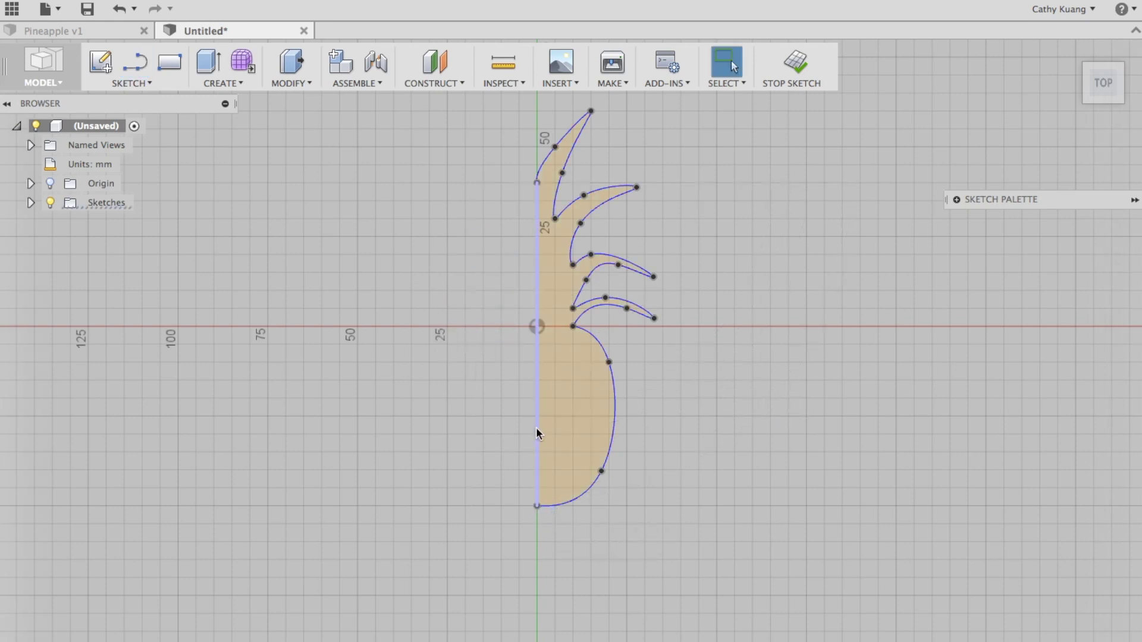
right_click(536, 433)
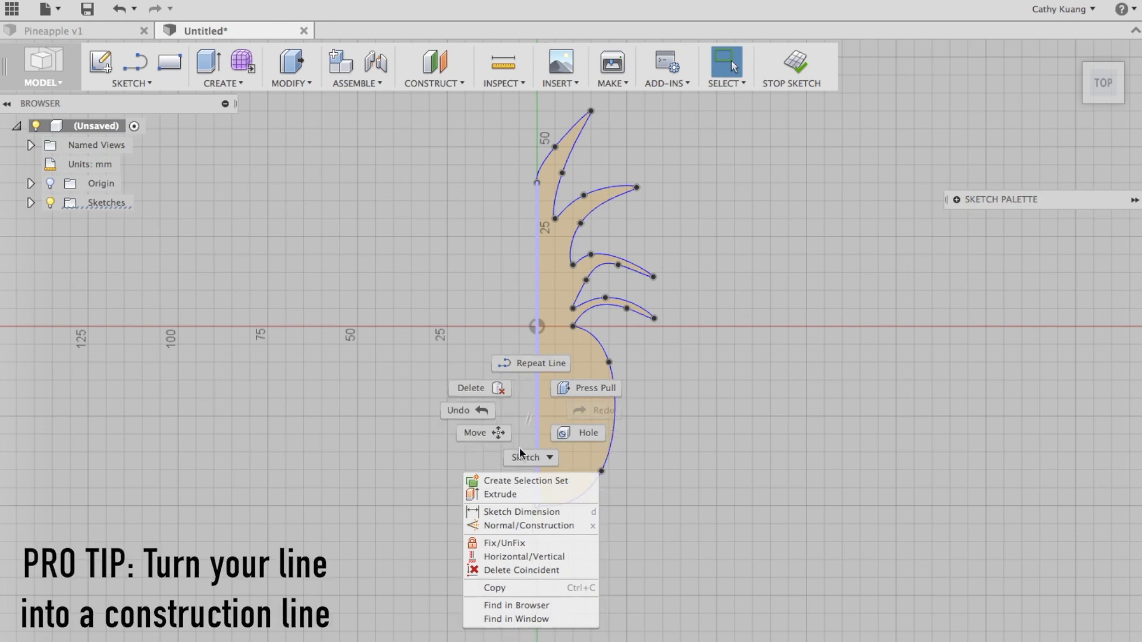
left_click(516, 525)
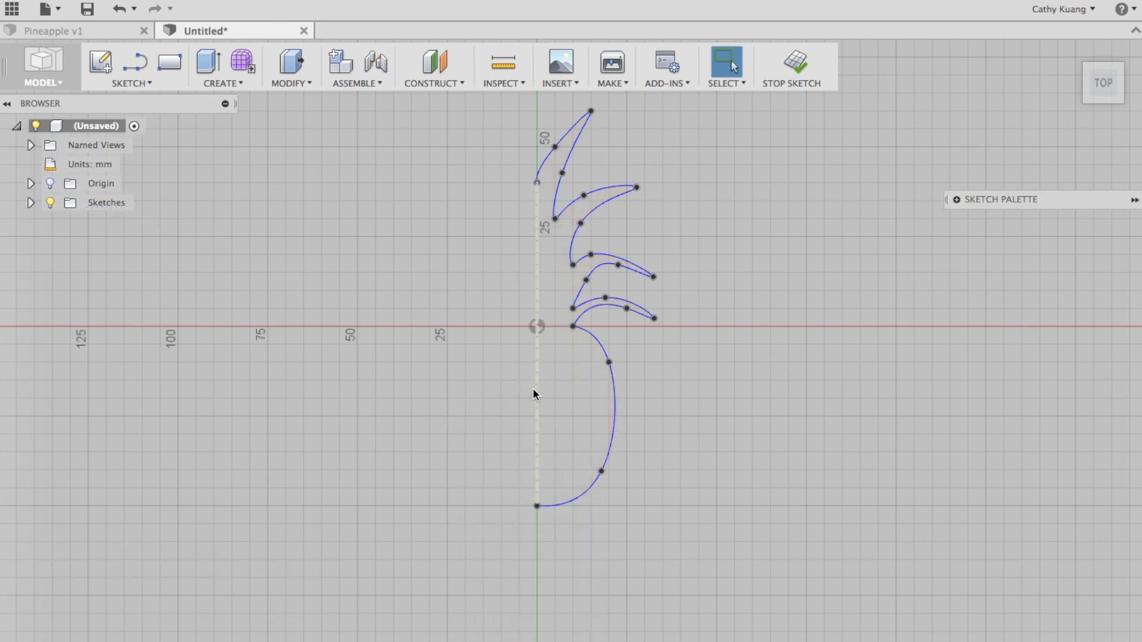
- Mirror the leaf spline and body curve across the vertical construction line
left_click(131, 83)
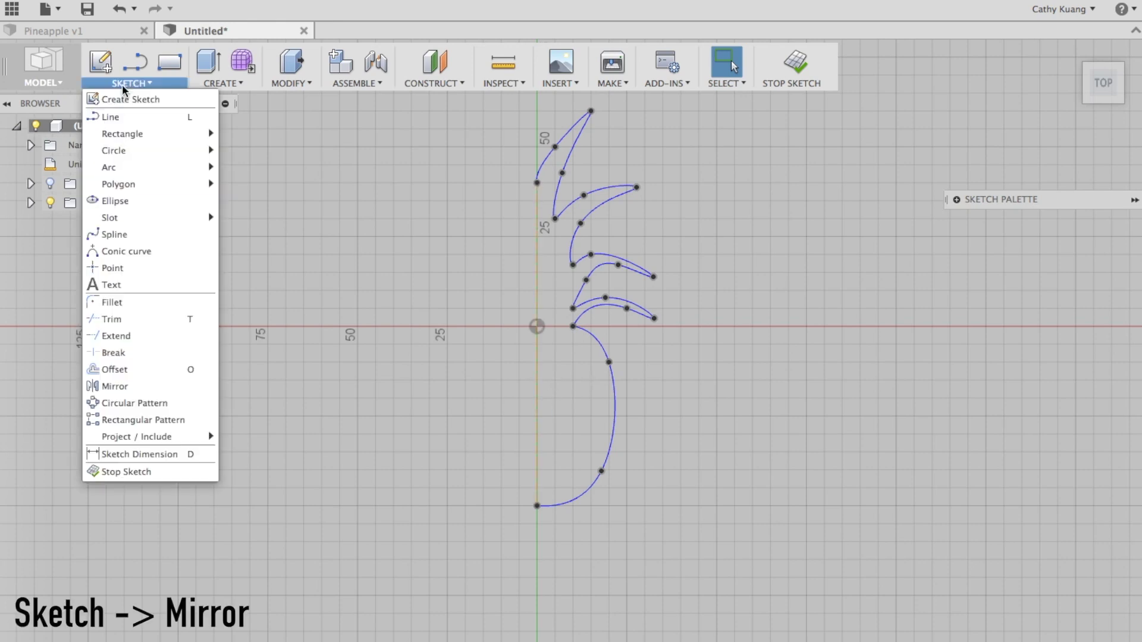
left_click(116, 385)
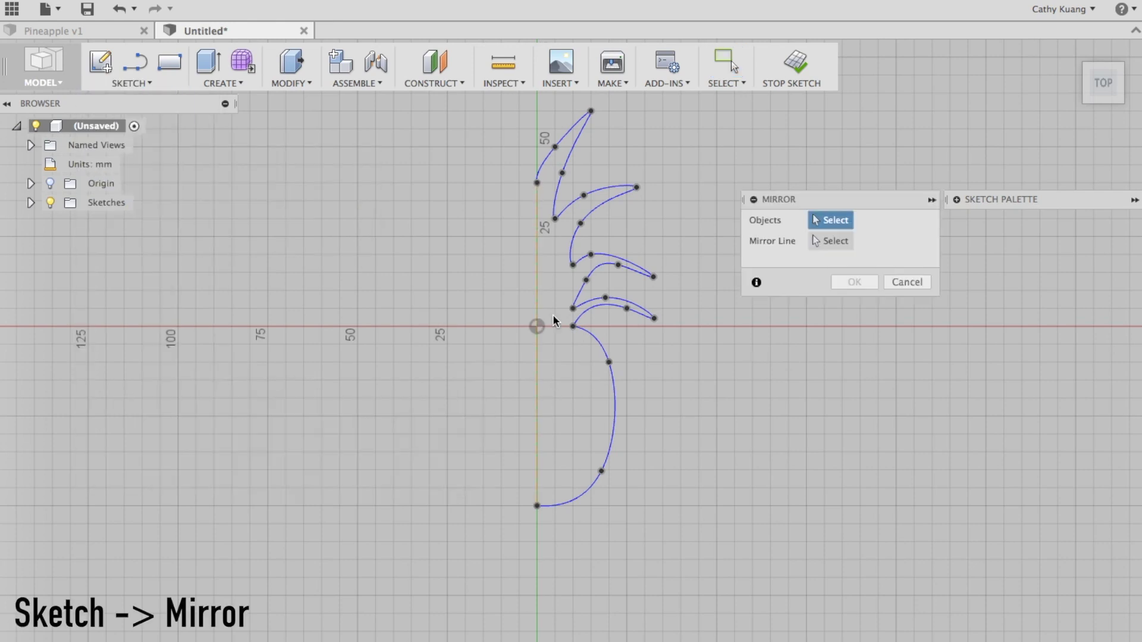
left_click(604, 202)
left_click(603, 353)
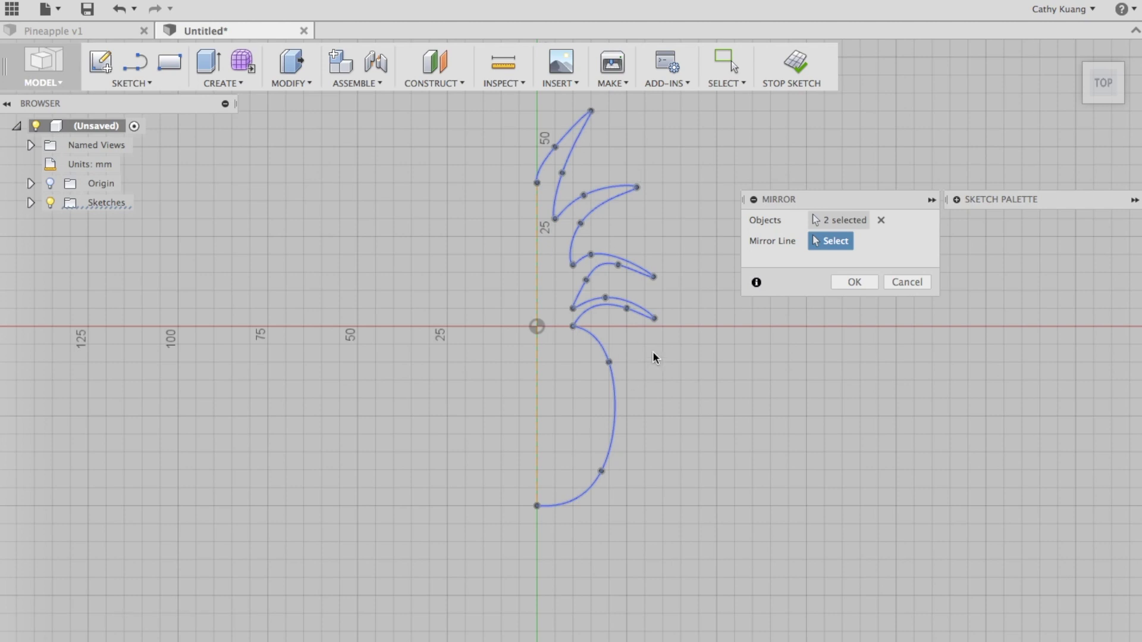
left_click(539, 233)
key("Return")
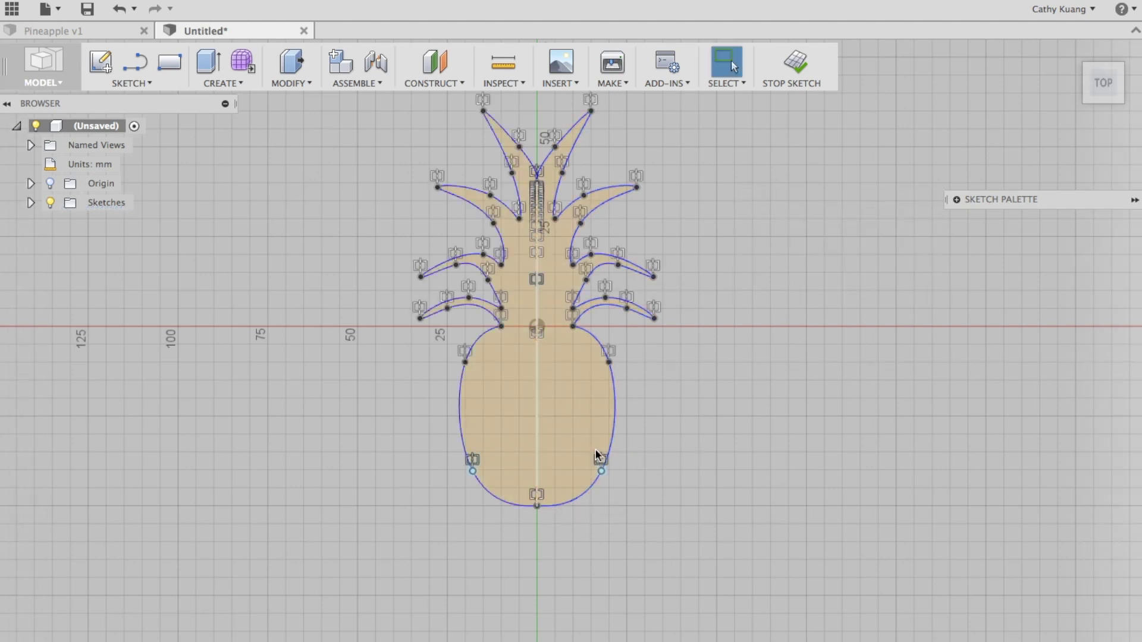
- Narrow the upper body and reshape the lower and middle leaves by dragging spline points
left_click_drag(608, 362, 601, 367)
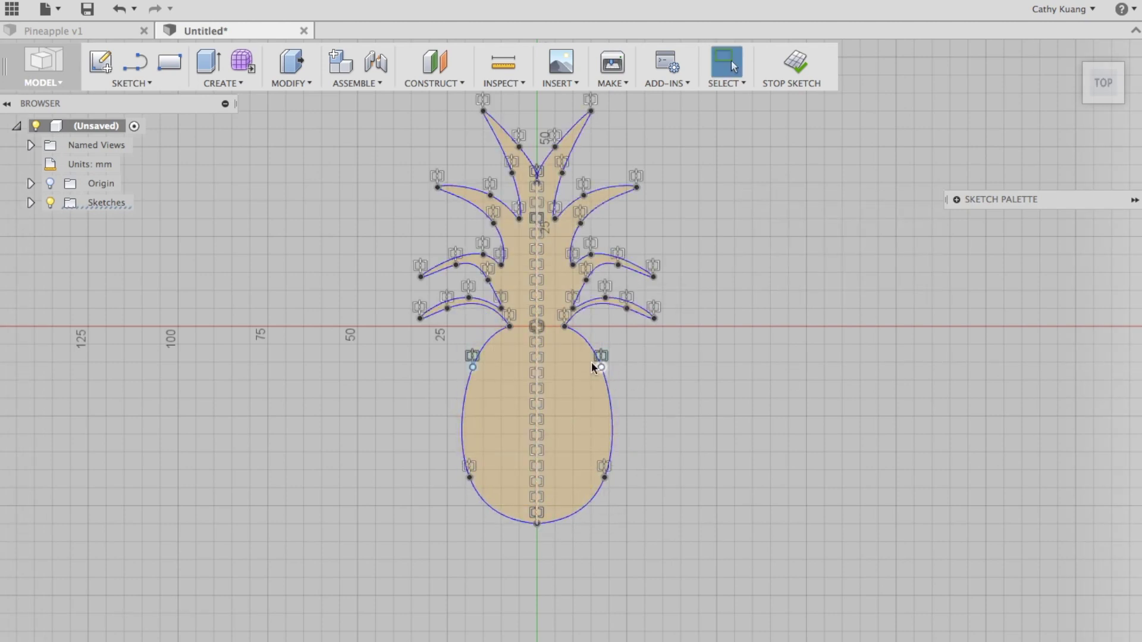
left_click_drag(654, 318, 598, 250)
left_click_drag(636, 188, 572, 200)
left_click_drag(572, 265, 559, 266)
mouse_move(573, 308)
left_mouse_down()
mouse_move(559, 302)
mouse_move(565, 287)
left_mouse_up()
- Reshape the upper-tier leaves and top crown spikes by dragging their spline points
left_click_drag(572, 200, 645, 218)
left_click_drag(555, 146, 536, 189)
left_click_drag(582, 206, 588, 210)
left_click_drag(555, 254, 564, 280)
left_click_drag(590, 111, 572, 146)
left_click_drag(519, 254, 519, 272)
left_click_drag(420, 277, 446, 255)
left_click_drag(519, 218, 519, 228)
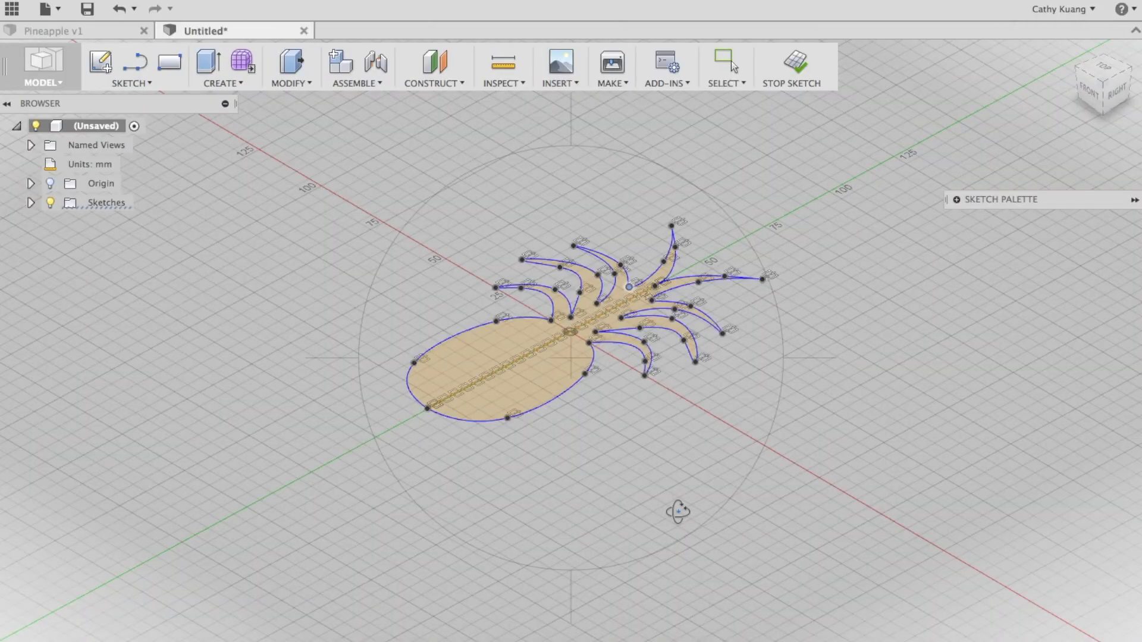
- Extrude the pineapple profile 15 mm into a solid body
key("Escape")
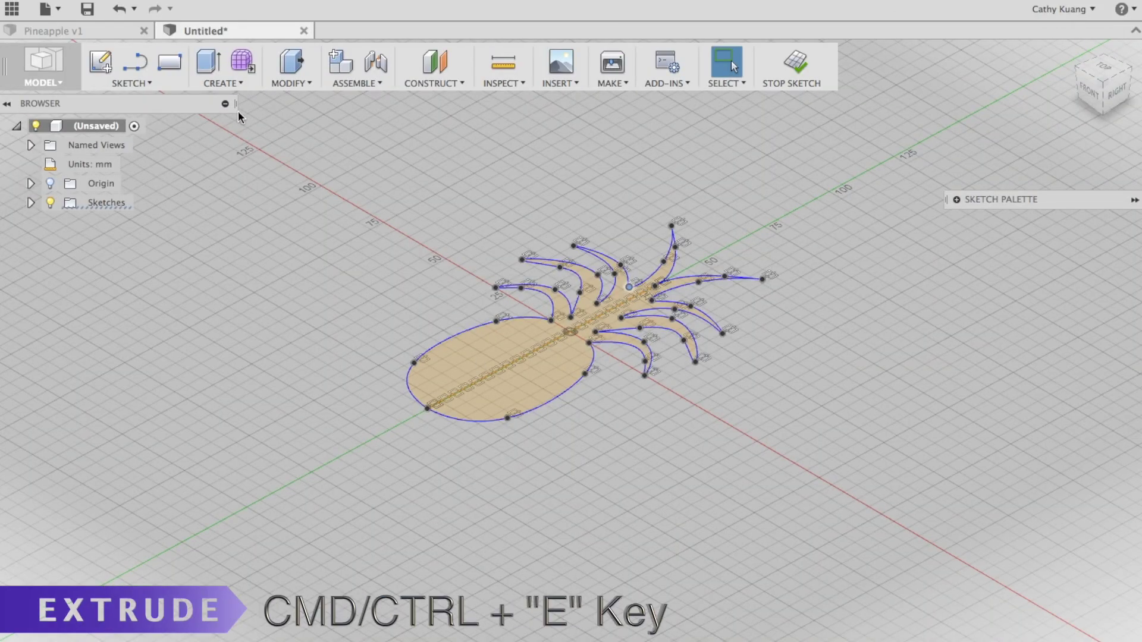
left_click(227, 85)
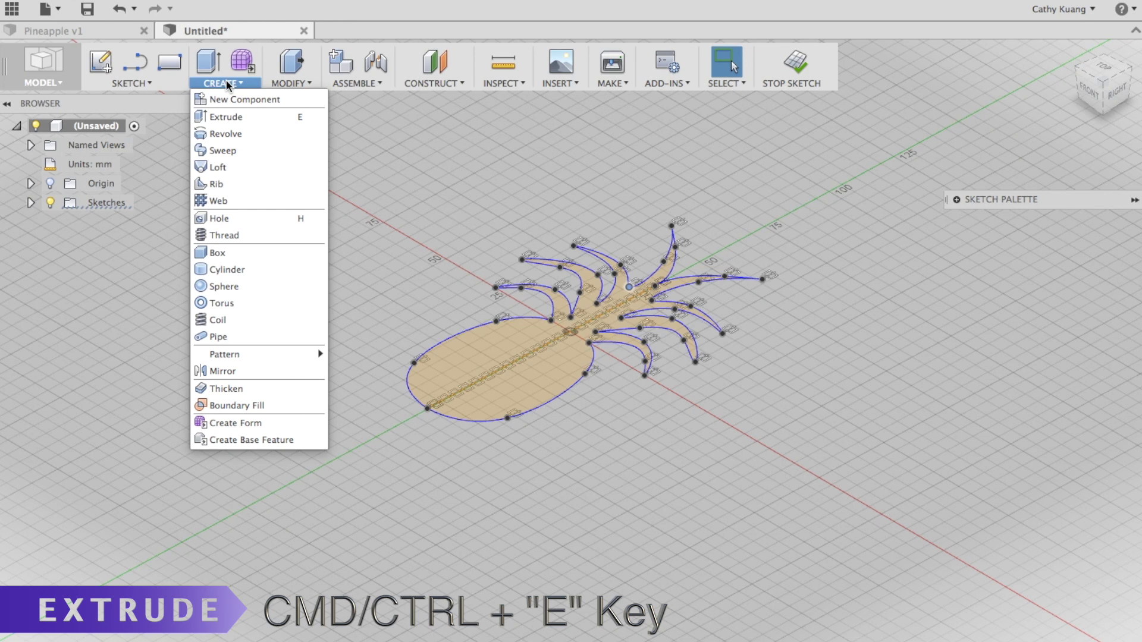
left_click(224, 117)
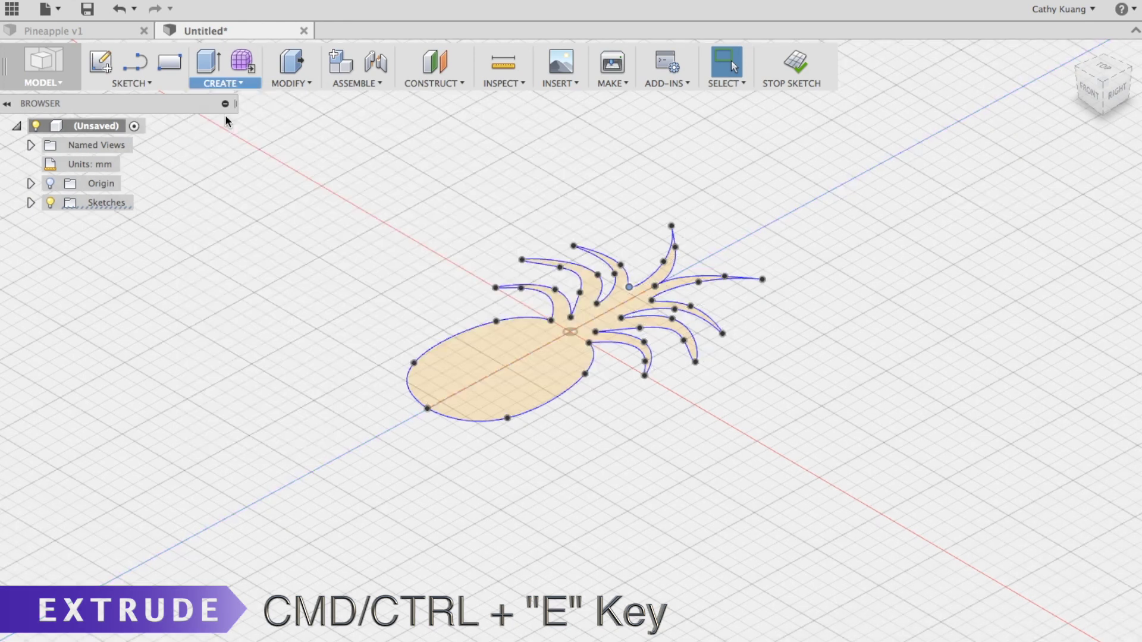
left_click(497, 366)
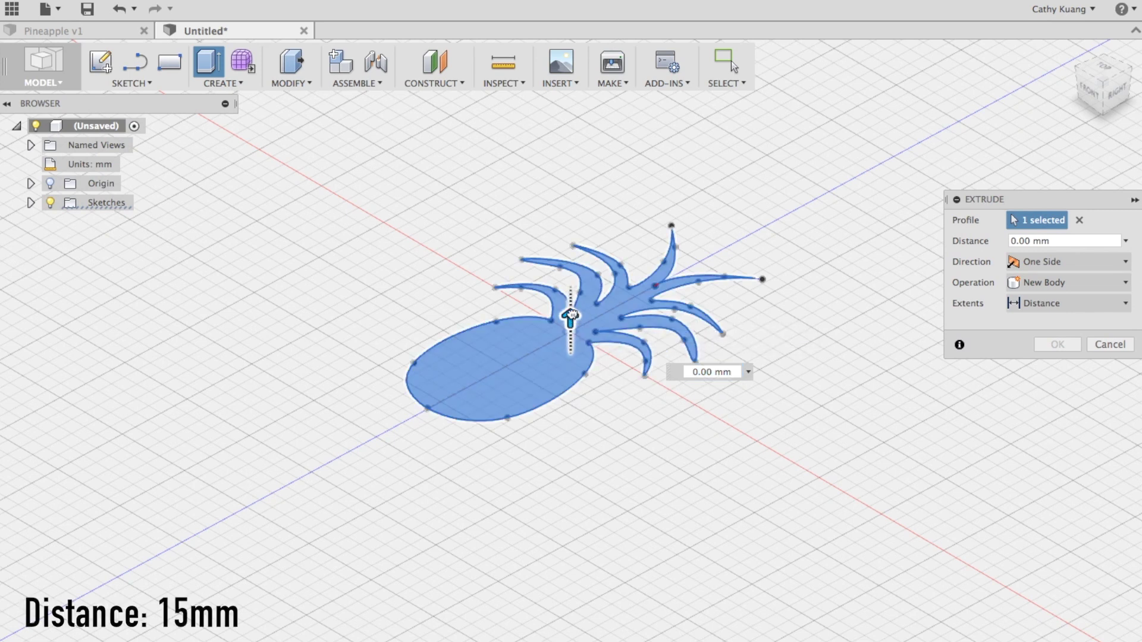
left_click_drag(576, 316, 569, 274)
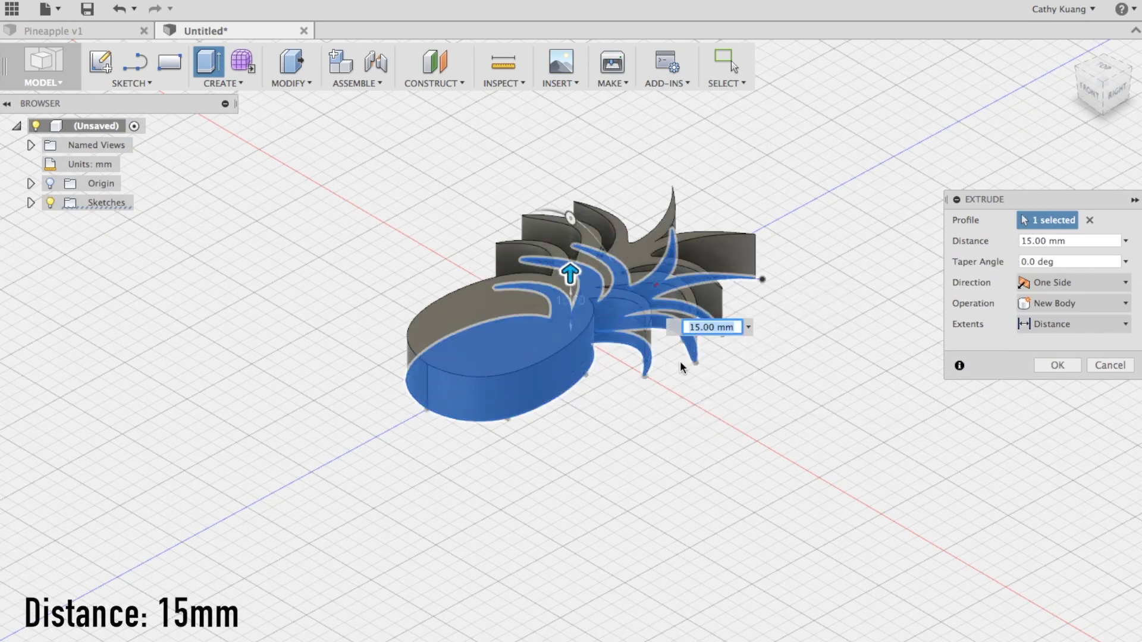
left_click(685, 328)
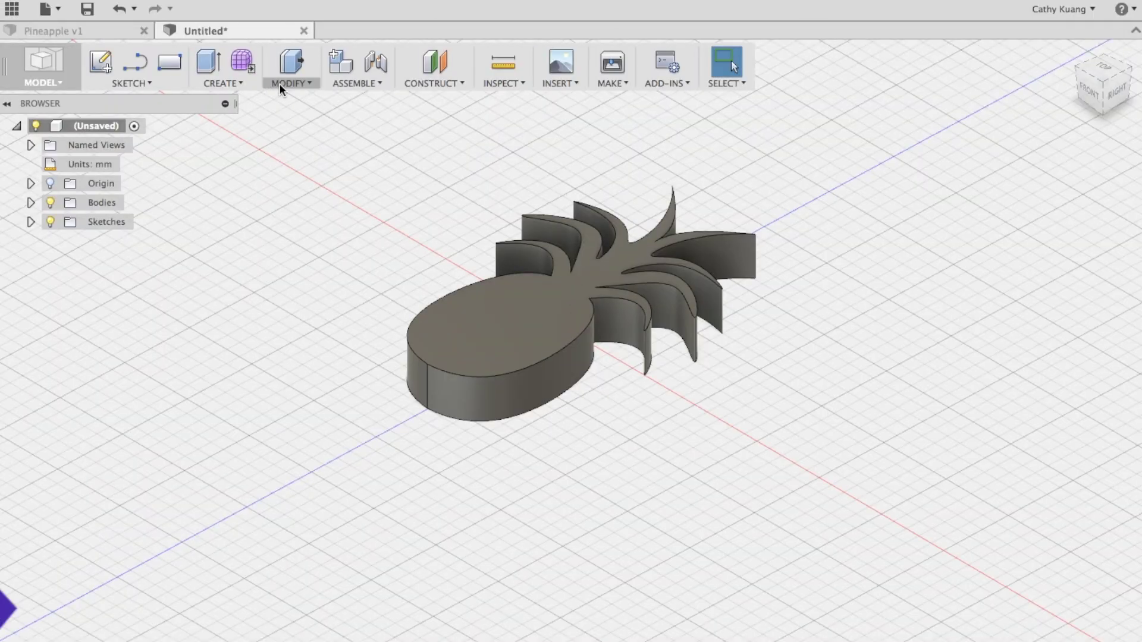
left_click(280, 84)
- Fillet the oval body's top and bottom edges with a 2.5 mm radius
left_click(295, 113)
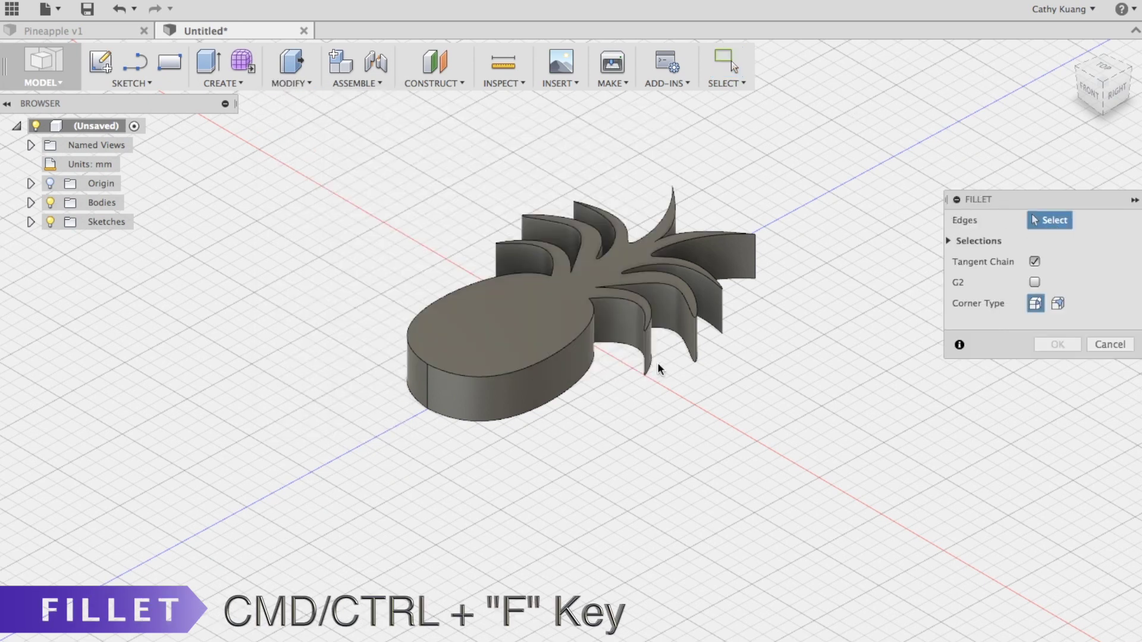
left_click(568, 351)
left_click(443, 290)
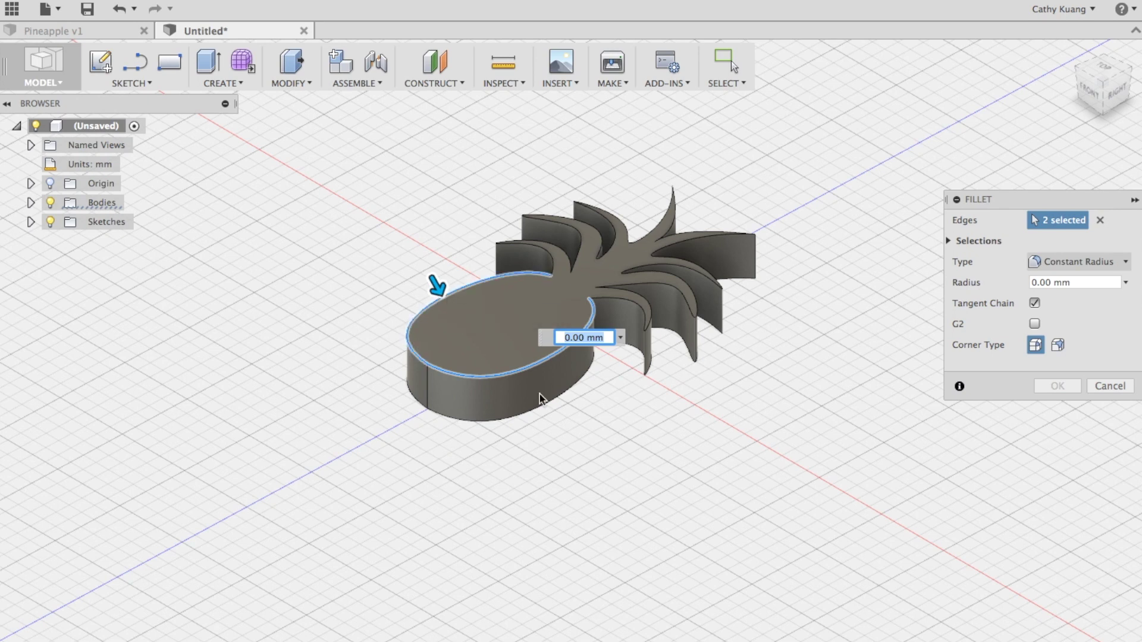
left_click(537, 412)
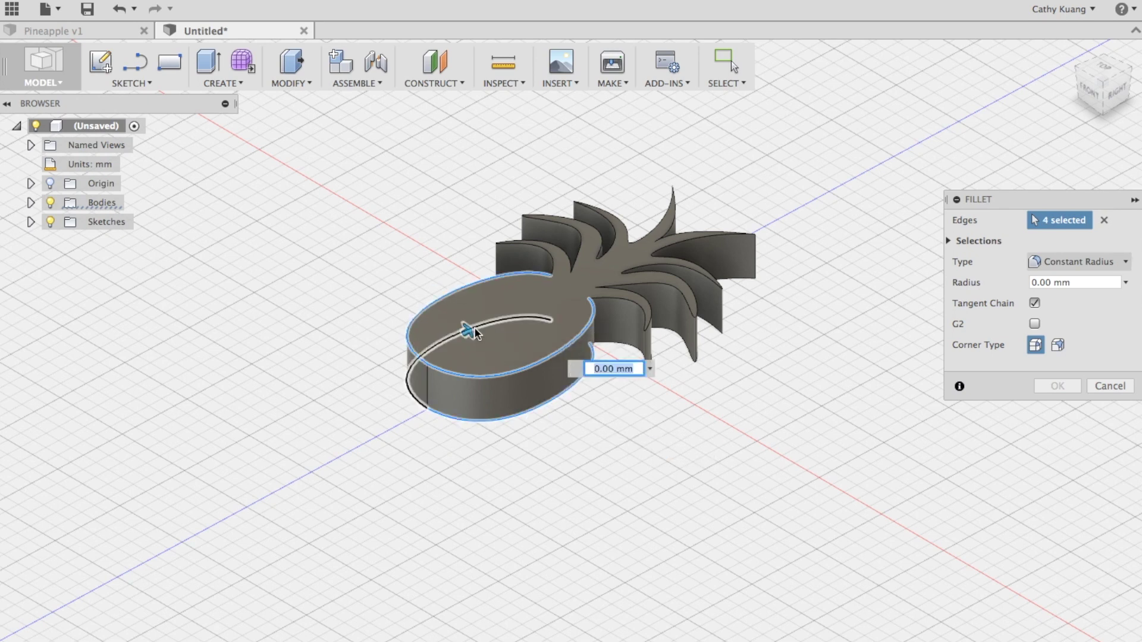
type("2.5")
mouse_move(474, 326)
left_mouse_down()
mouse_move(500, 304)
mouse_move(462, 326)
left_mouse_up()
key("Return")
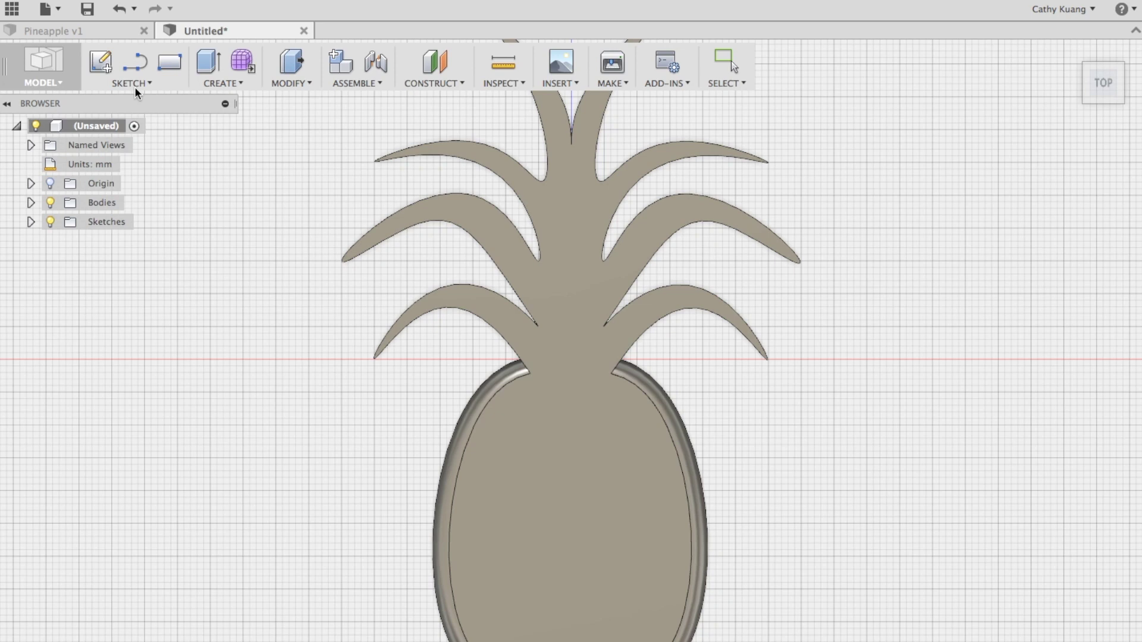
- In a new sketch, draw a U-shaped spline across the pineapple body and select it
left_click(126, 82)
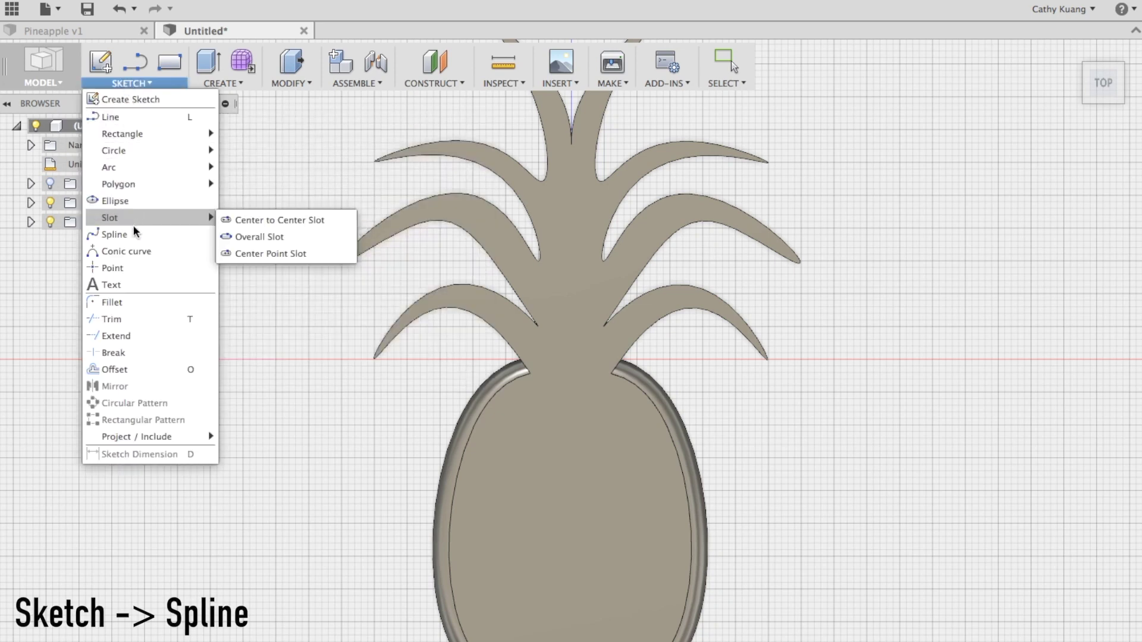
left_click(133, 234)
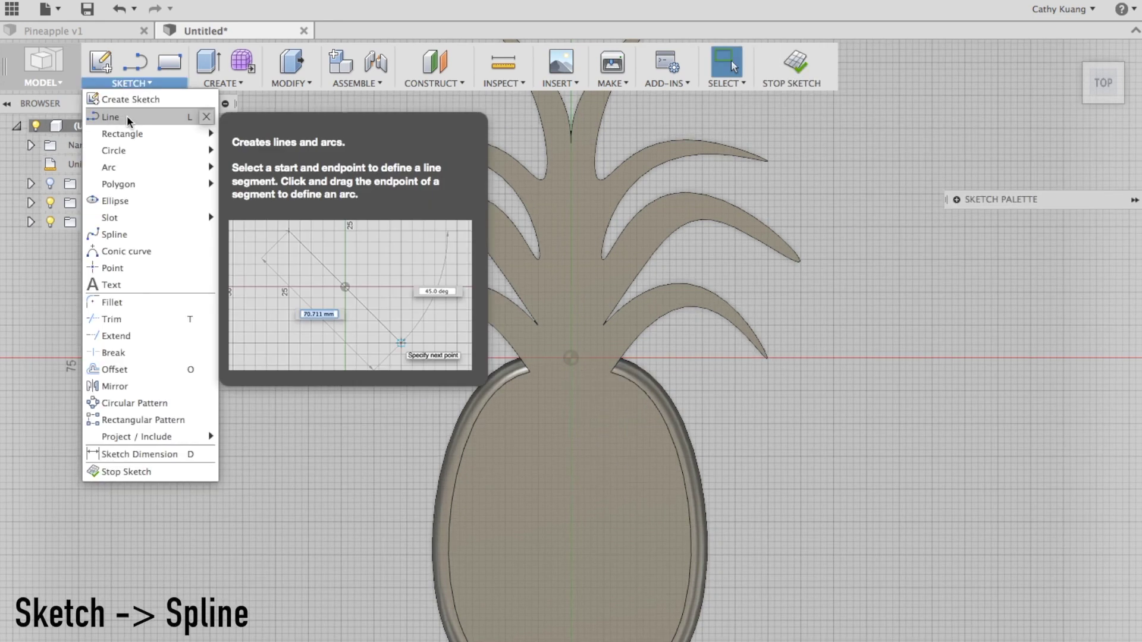
left_click(102, 161)
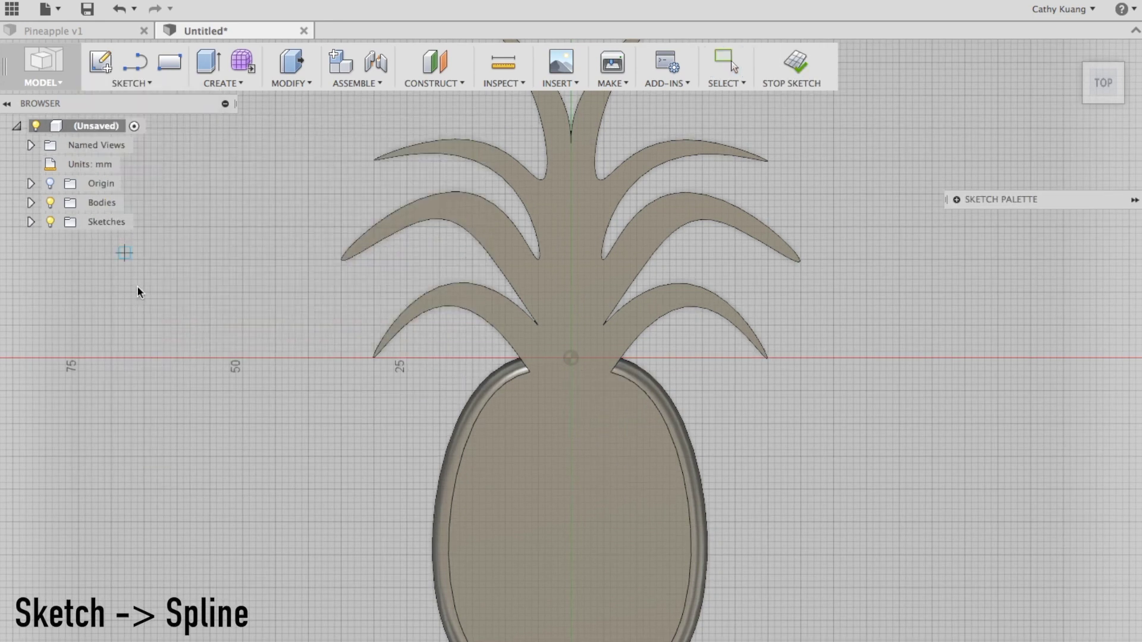
left_click(575, 520)
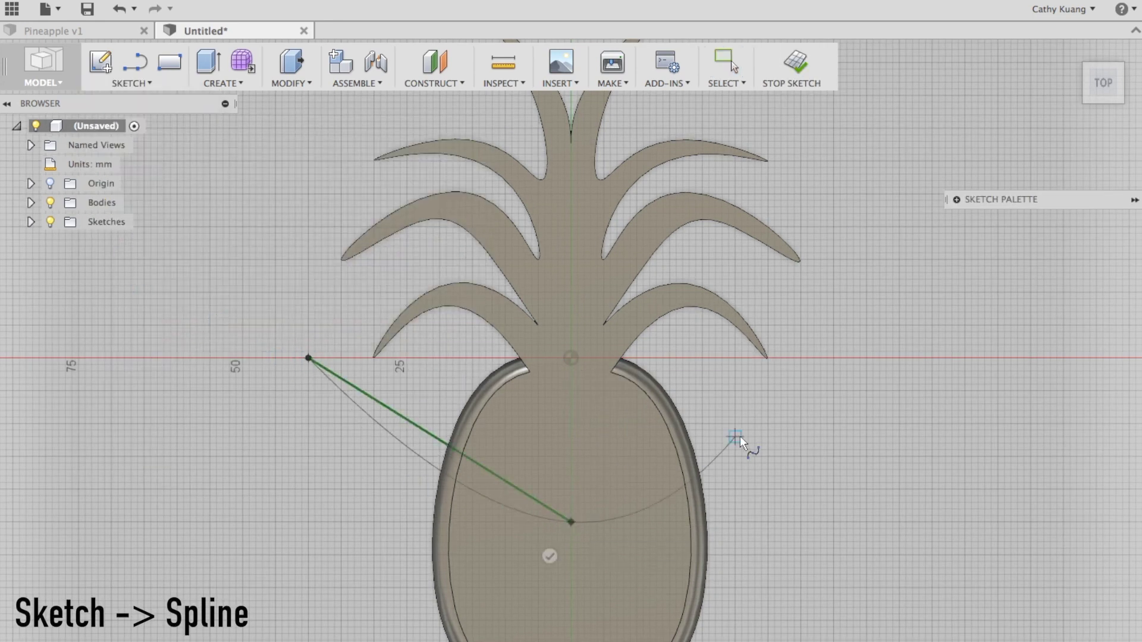
left_click(834, 359)
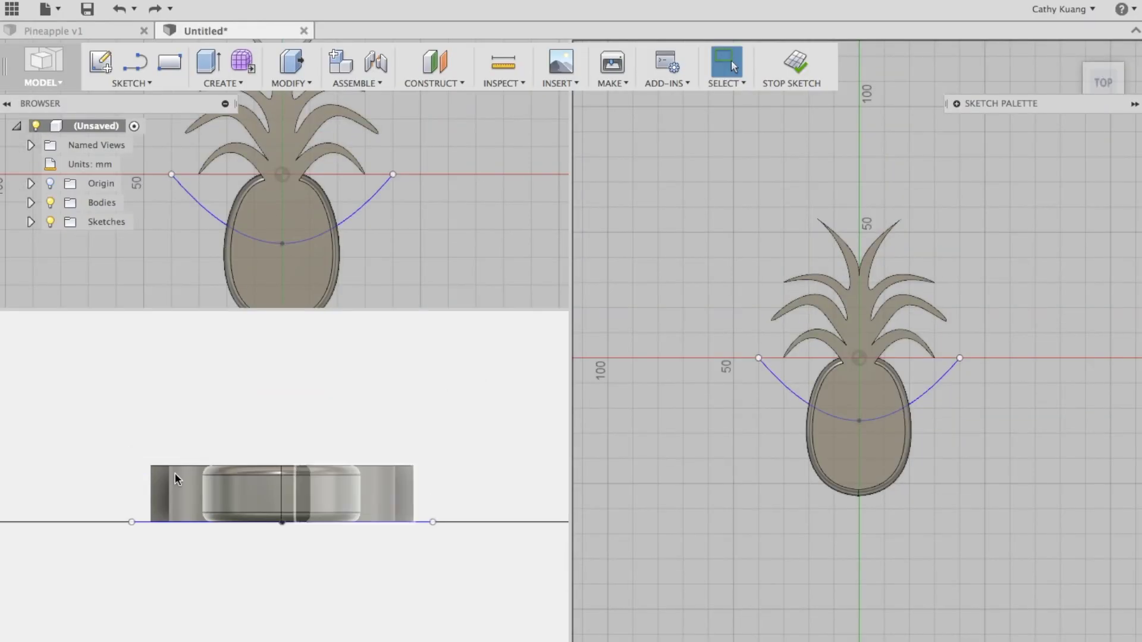
left_click(140, 521)
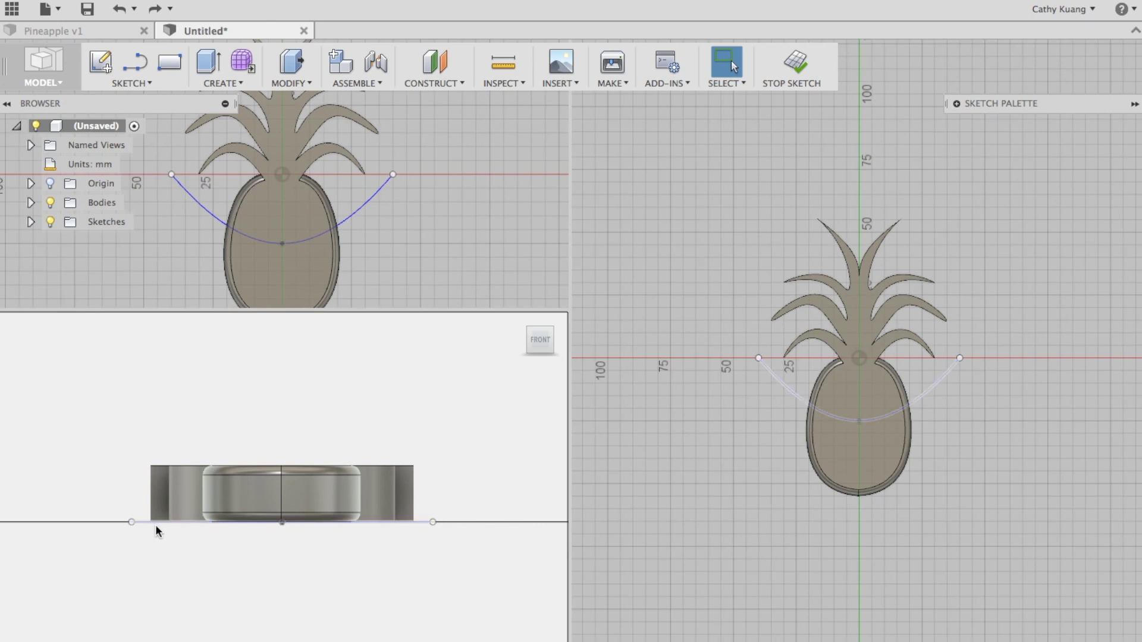
right_click(157, 526)
- Move the spline 7.5 mm along Z, correcting the initial 10 mm entry
left_click(123, 545)
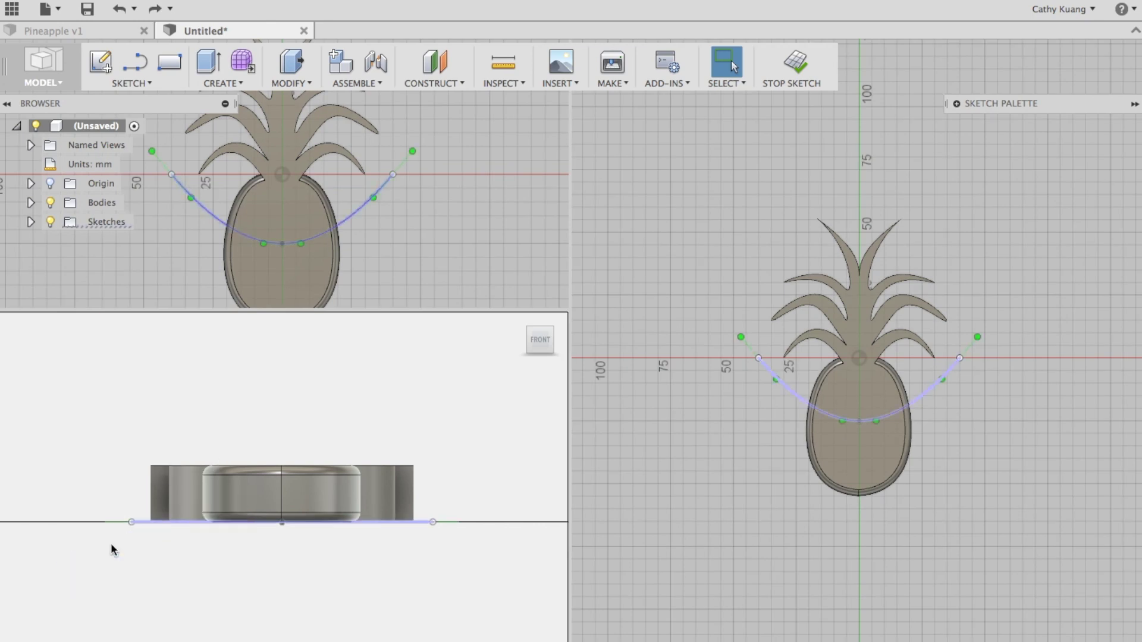
type("10")
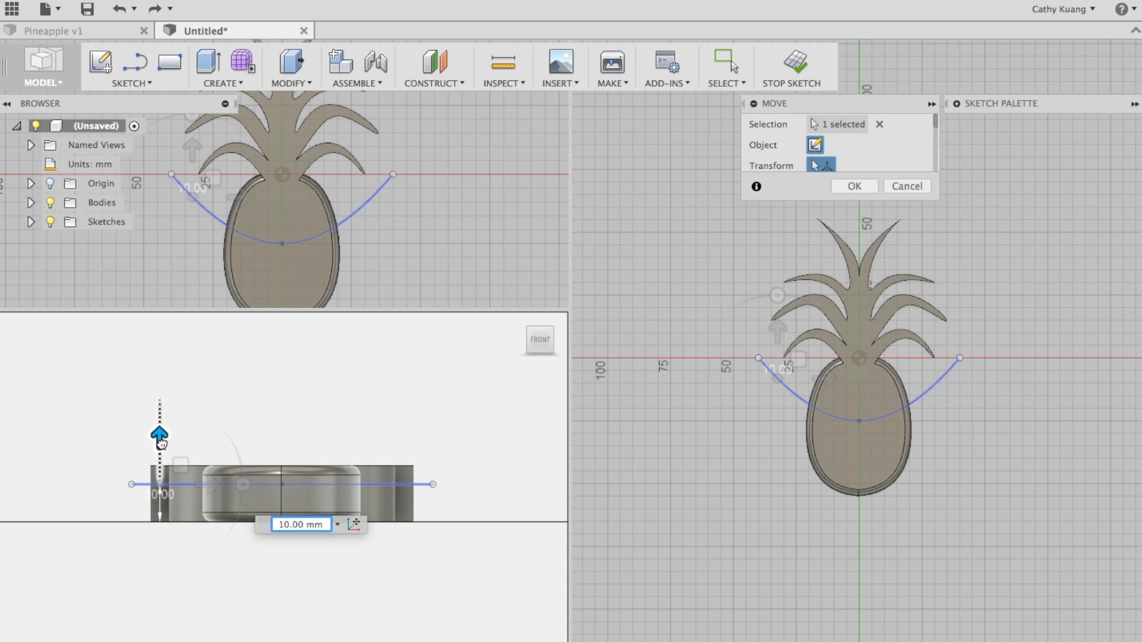
key("Return")
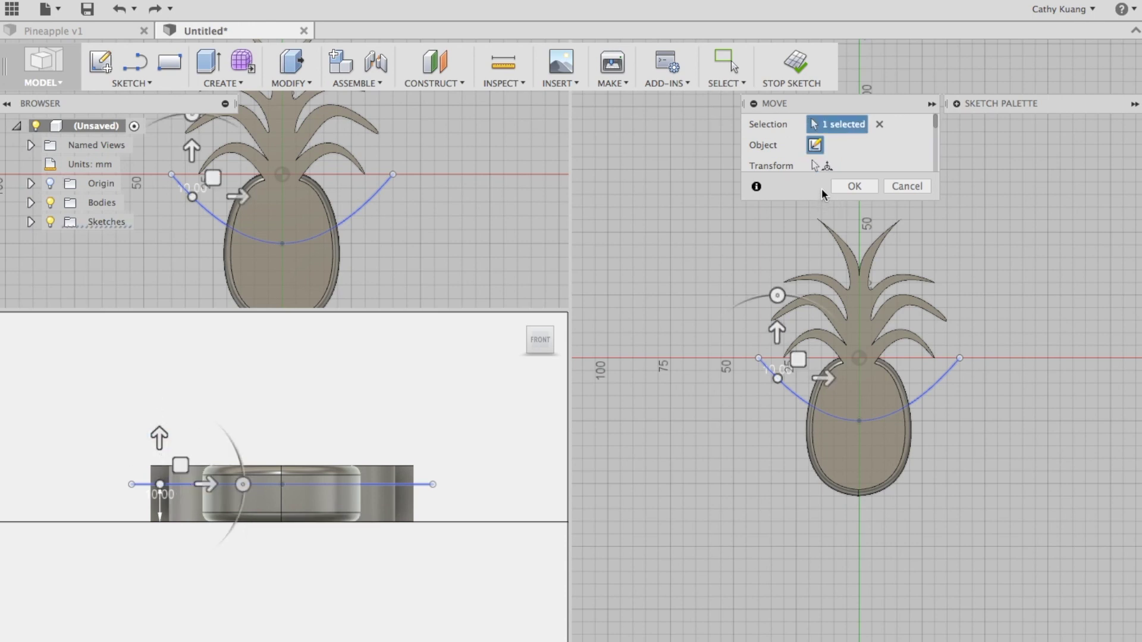
scroll(866, 138, "down", 3)
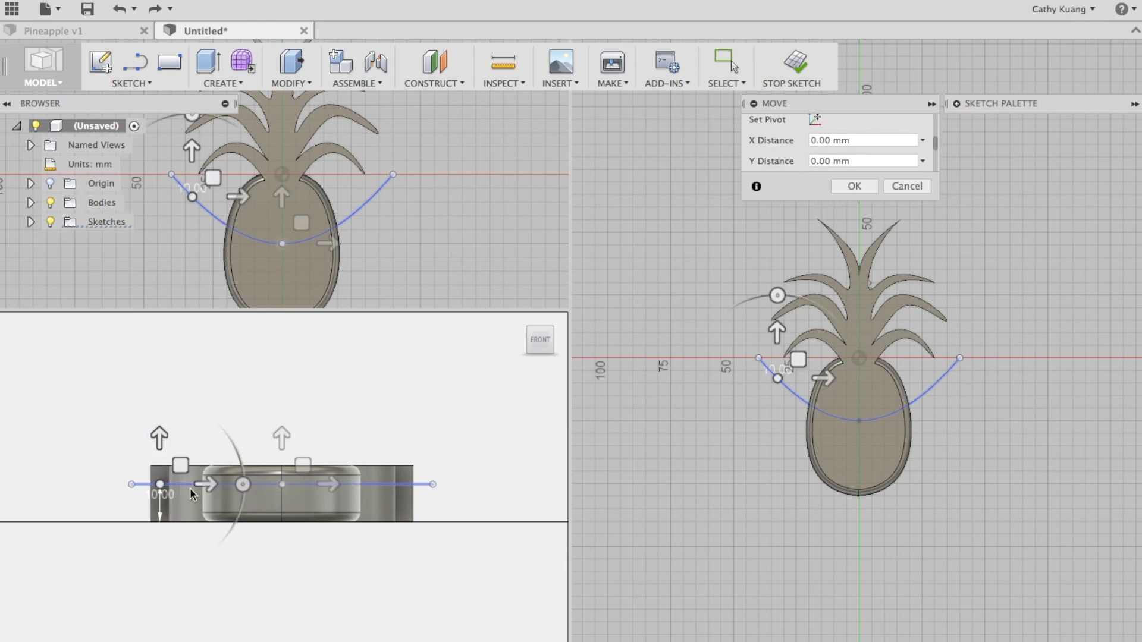
left_click(158, 440)
left_click(814, 148)
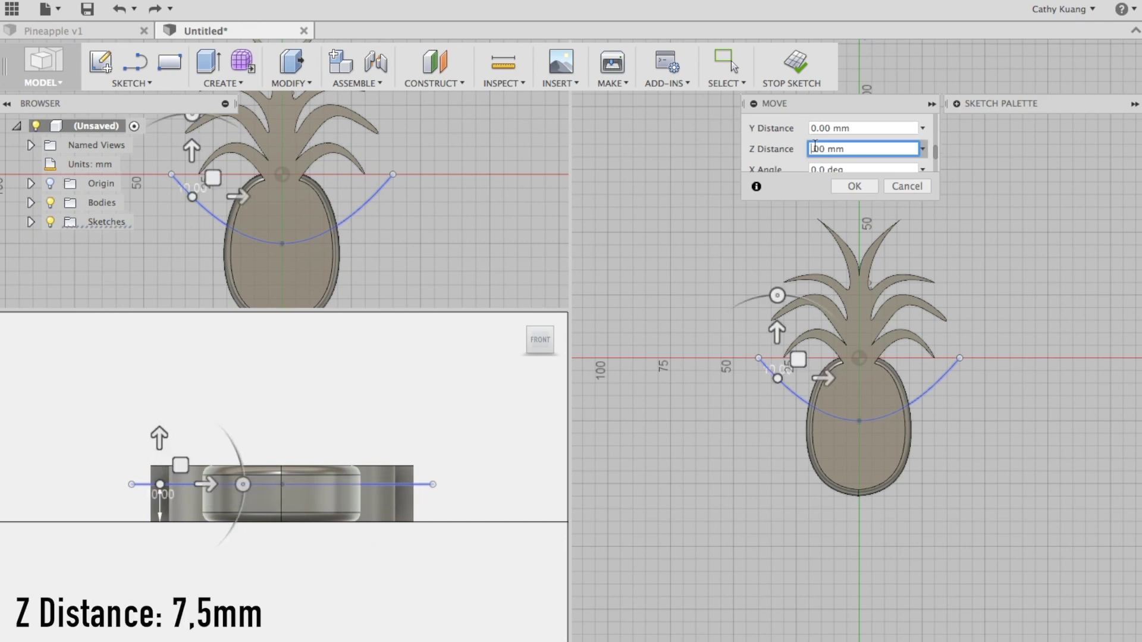
type("7")
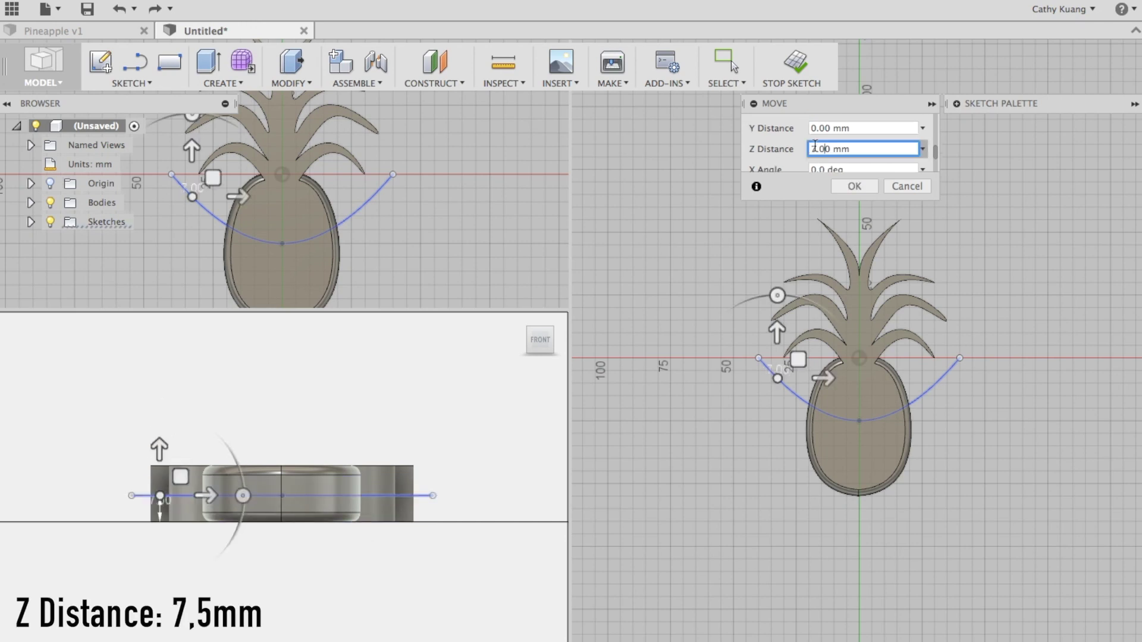
key("BackSpace")
type("5")
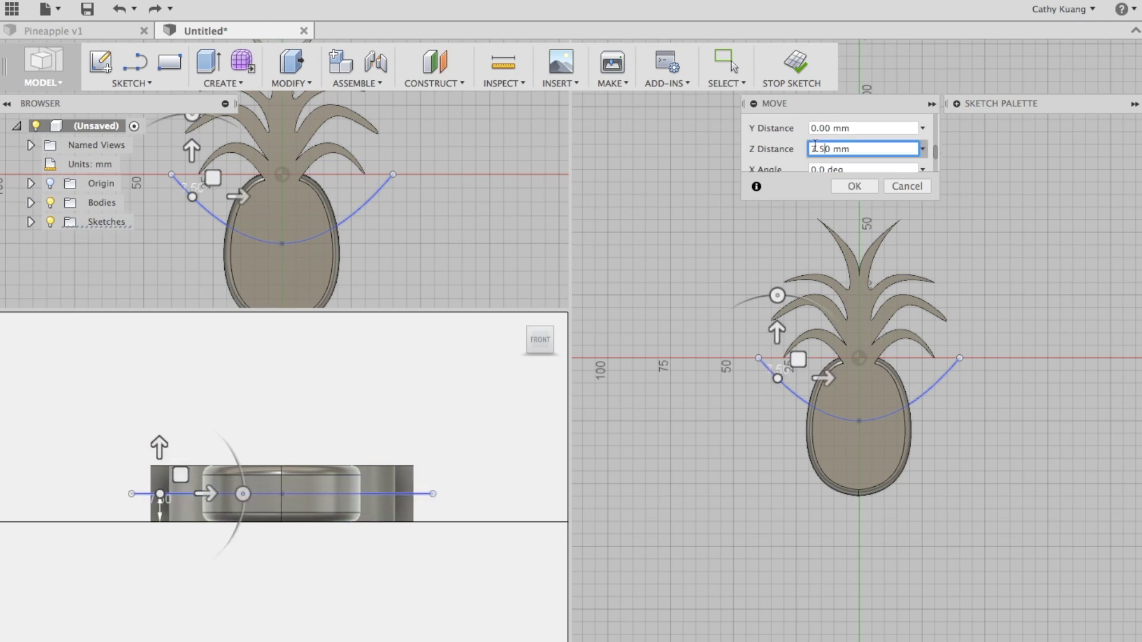
left_click(854, 187)
- Cut a 5 mm circular pipe along the curved spline, boring a channel through the pendant
left_click(223, 82)
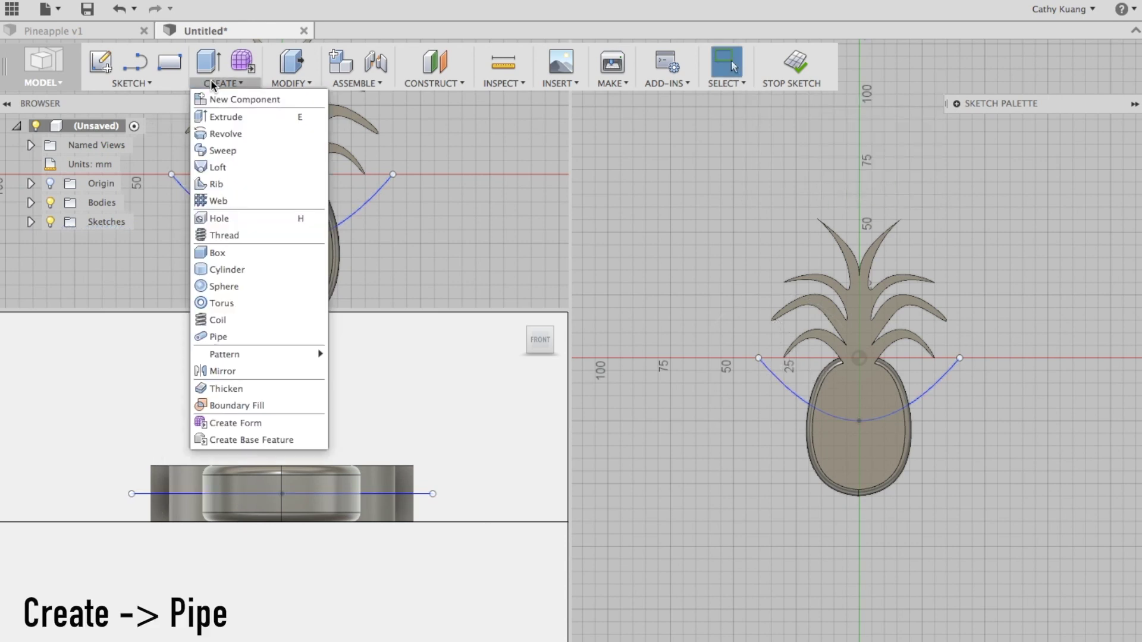
left_click(217, 336)
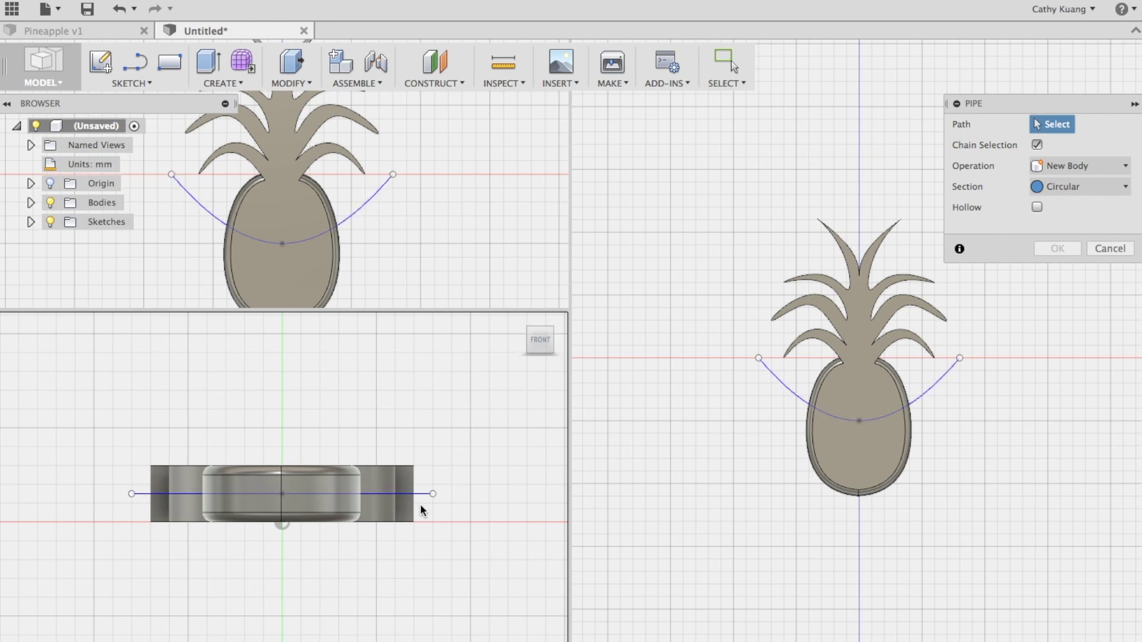
left_click(375, 201)
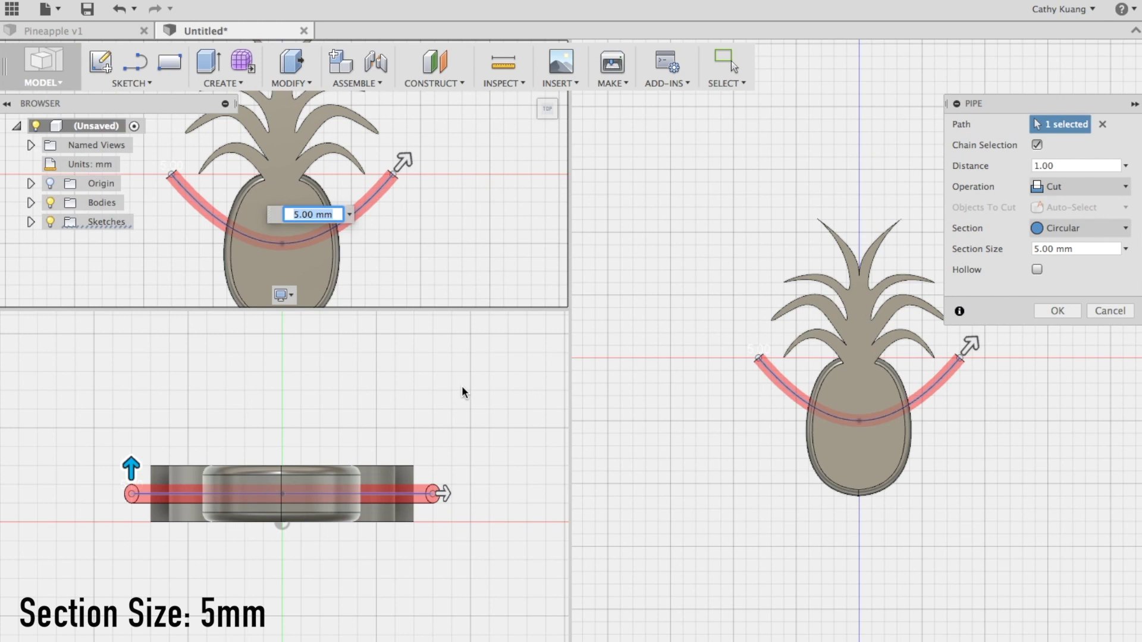
key("Escape")
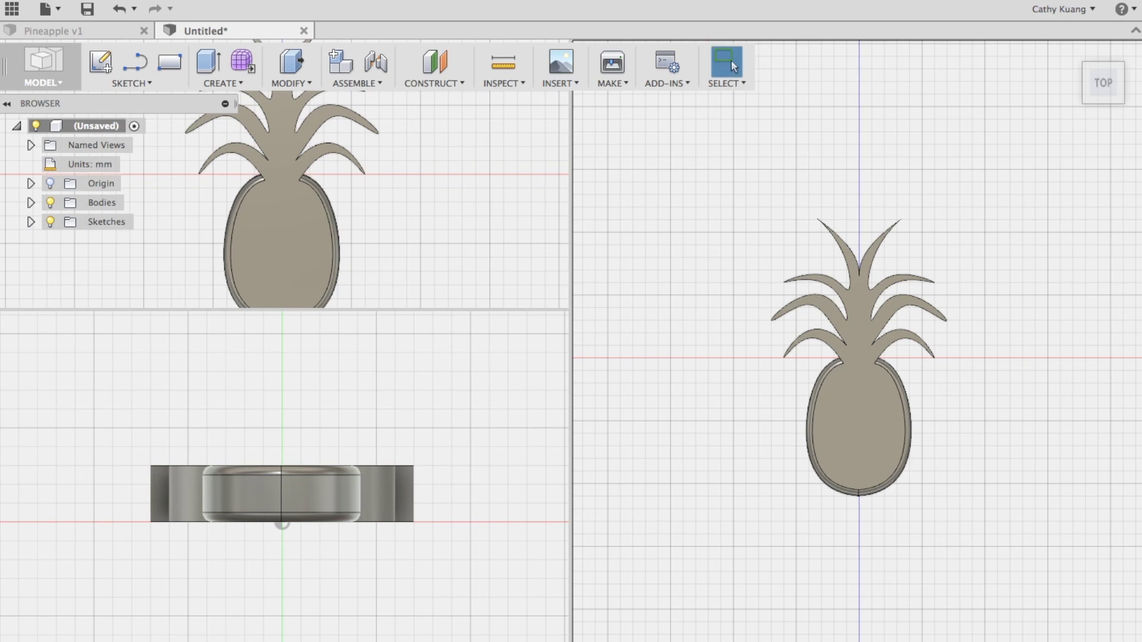
- Switch to a single large viewport, tilt the pineapple into a 3-D view, and enter the Render workspace
left_click(676, 640)
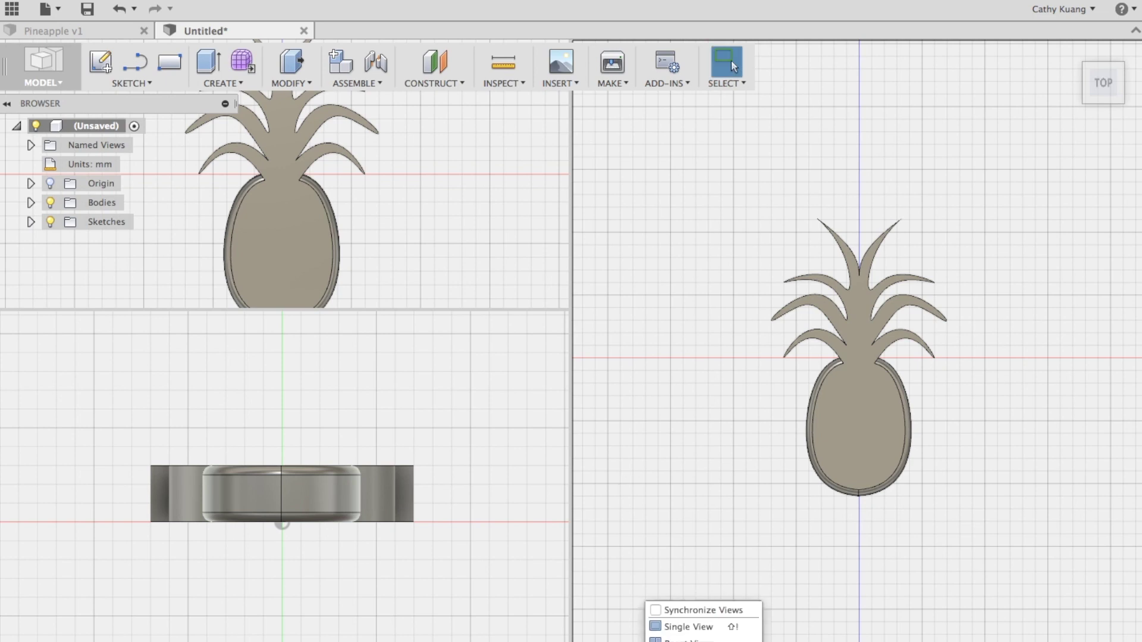
left_click(675, 628)
middle_click_drag(737, 555, 408, 420, "shift")
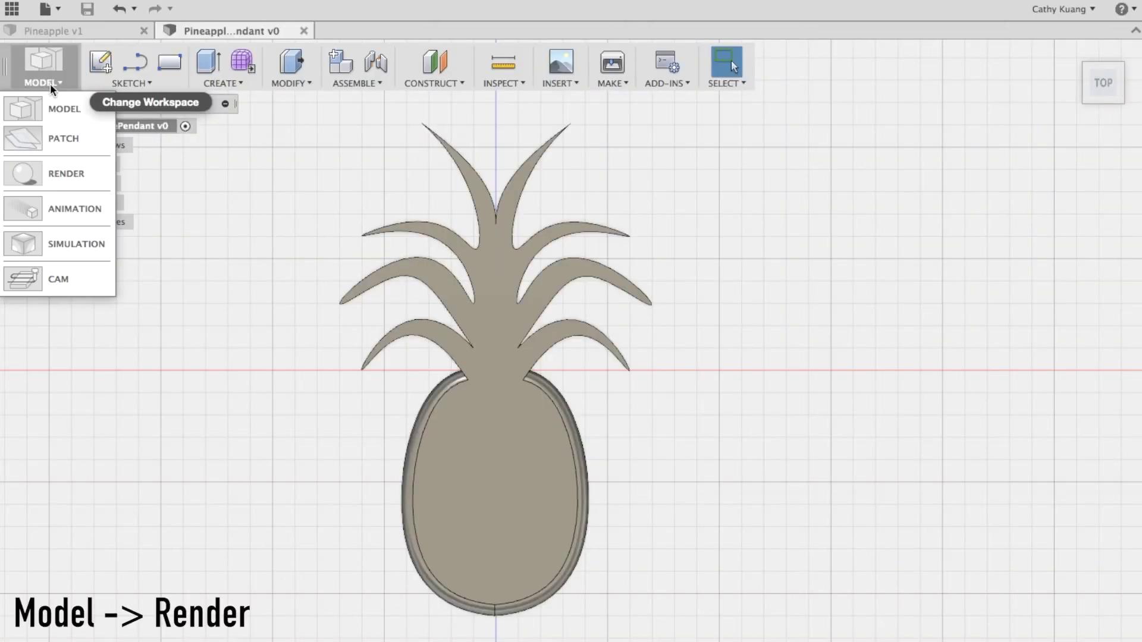
left_click(66, 172)
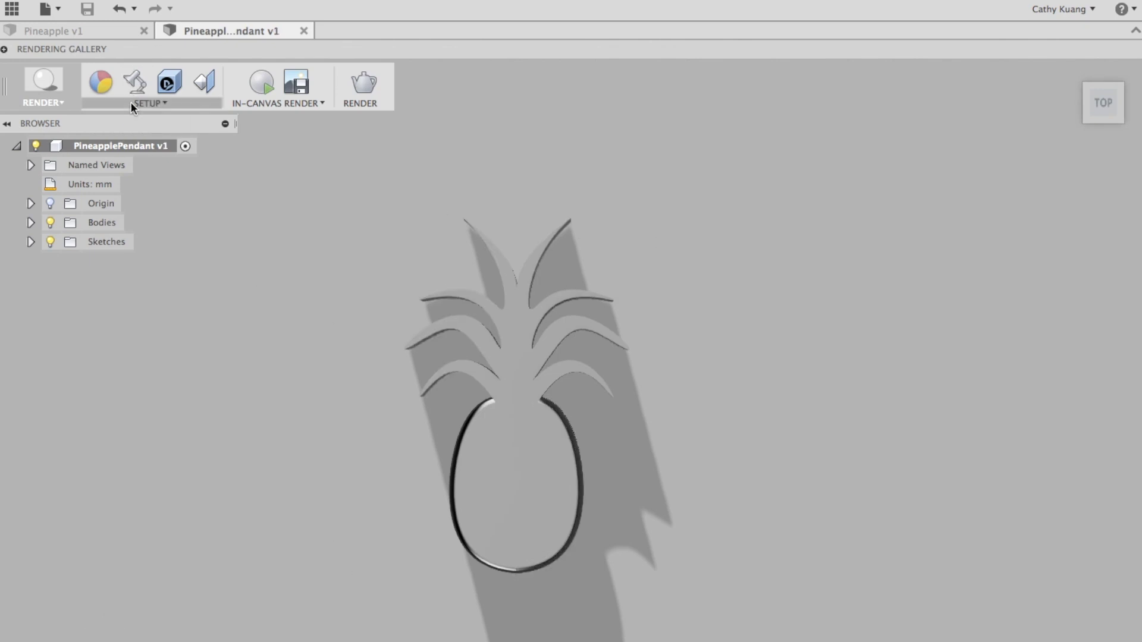
- Set the scene background colour to white (255/255/255) and turn off the ground plane
left_click(133, 85)
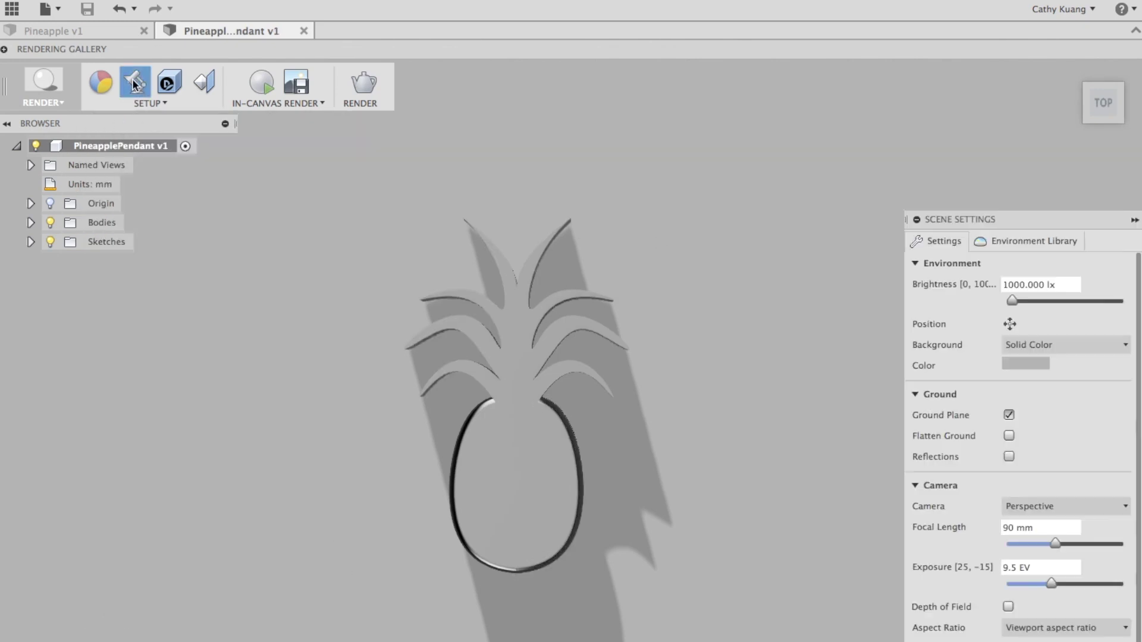
left_click(1009, 365)
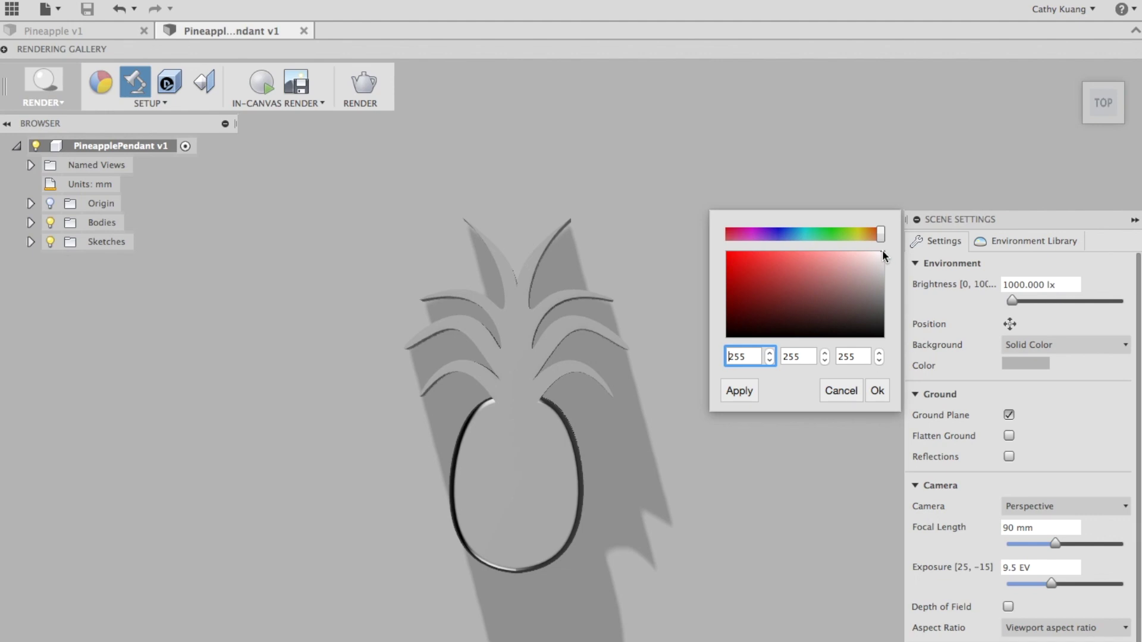
key("Return")
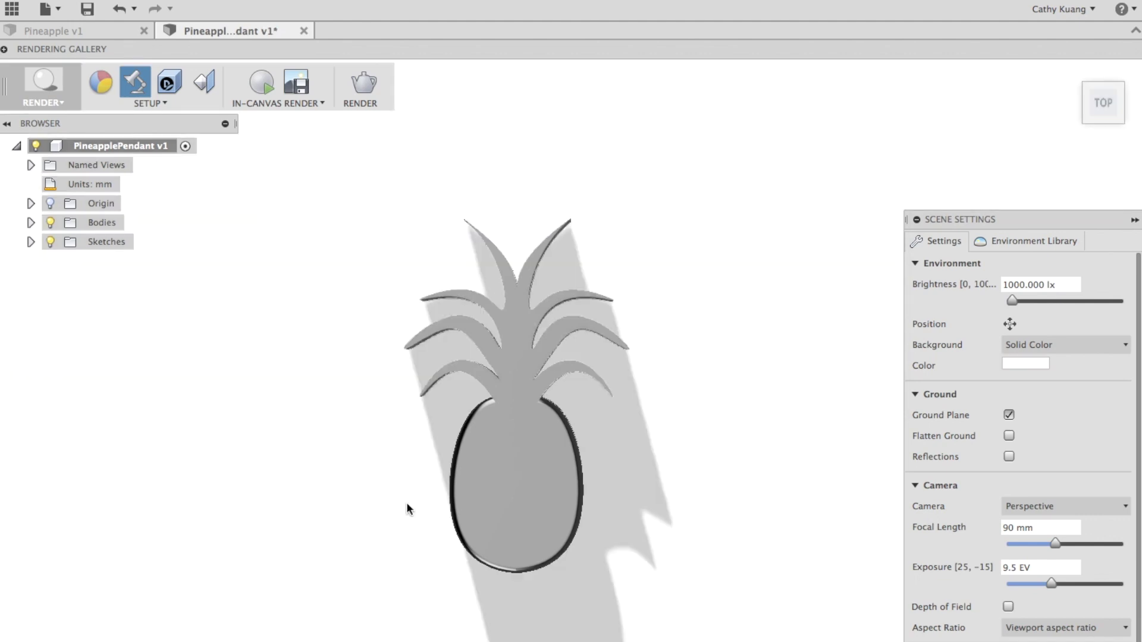
left_click(1008, 416)
left_click(101, 82)
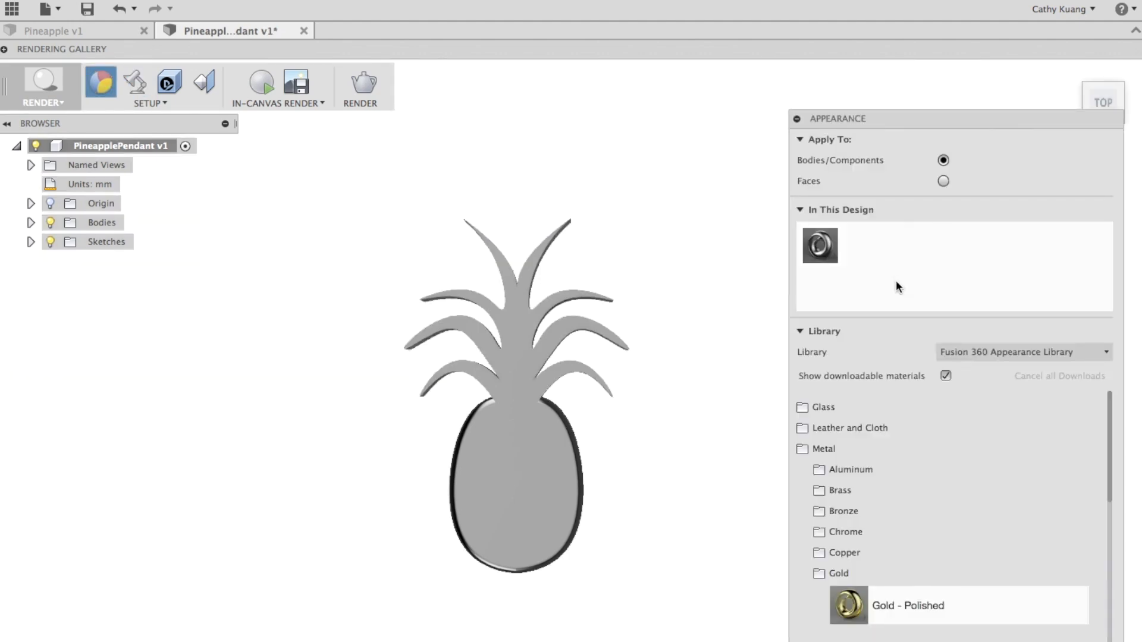
- Apply Gold - Polished from the Metal library to the pineapple body
scroll(890, 461, "down", 6)
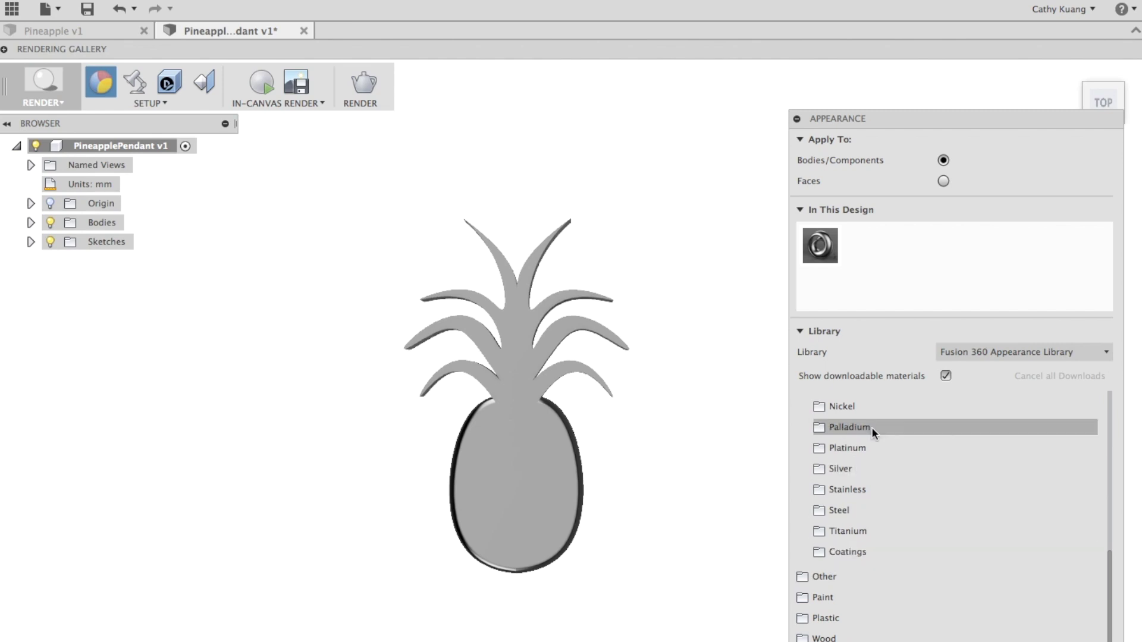
scroll(872, 433, "up", 4)
left_click_drag(876, 469, 517, 463)
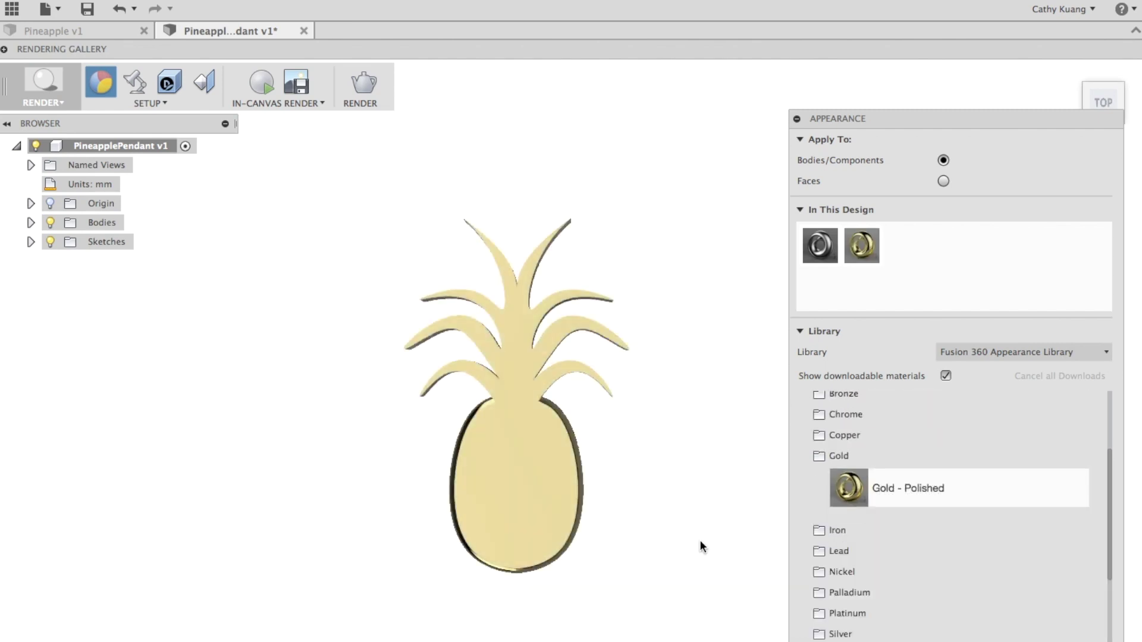